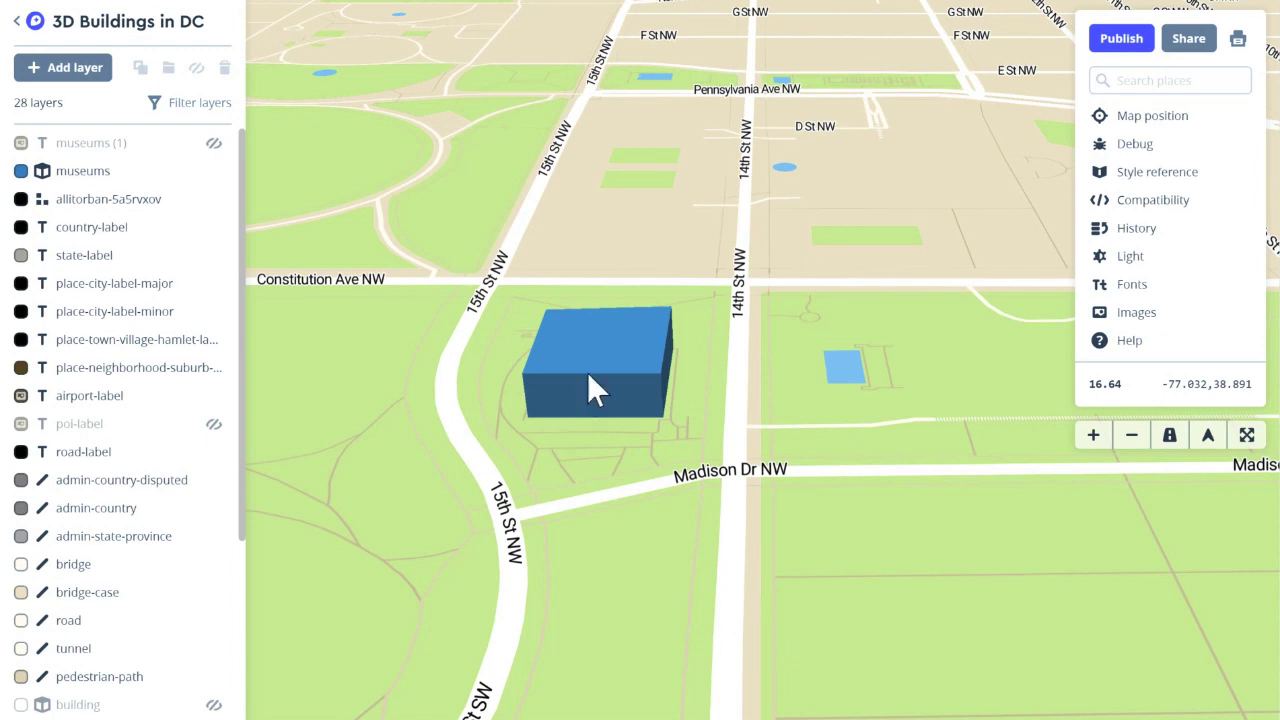
Step: Zoom the map in from 16.64 to about 18.27 over the museum until the floor plan shows through
{"action": "scroll", "coordinate": [592, 369], "scroll_direction": "up", "scroll_amount": 5}
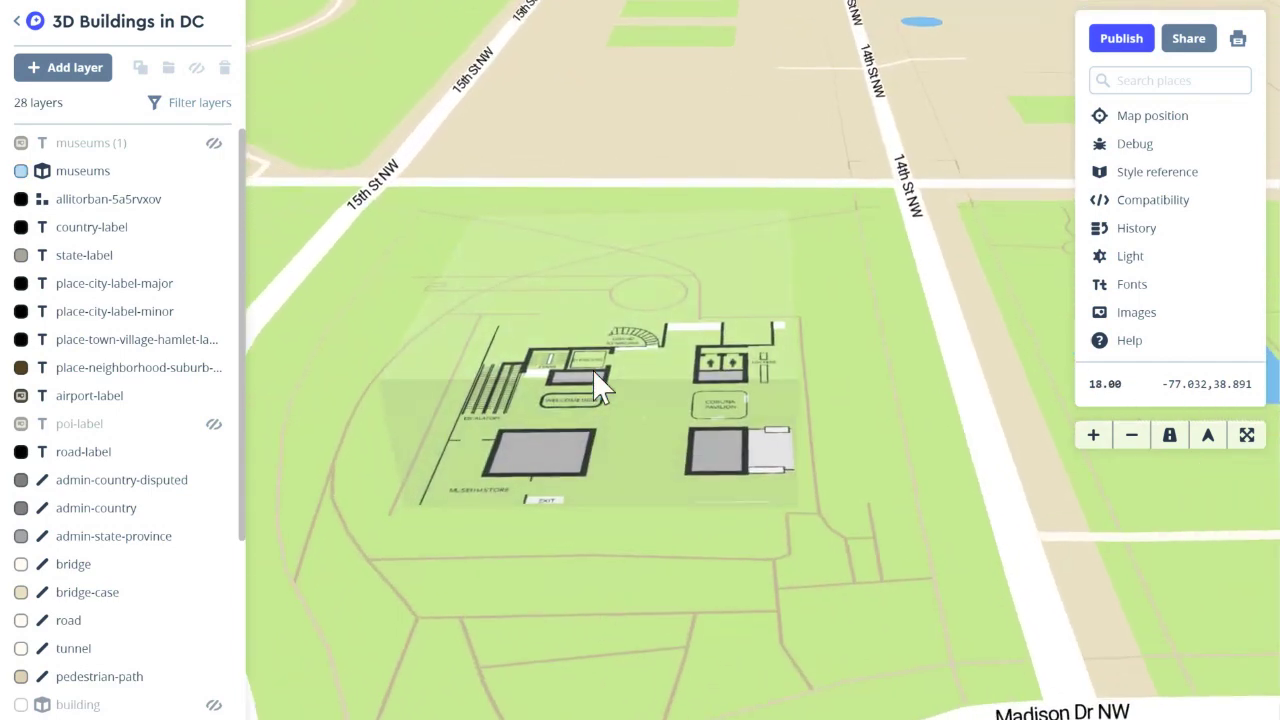
{"action": "scroll", "coordinate": [594, 382], "scroll_direction": "up", "scroll_amount": 2}
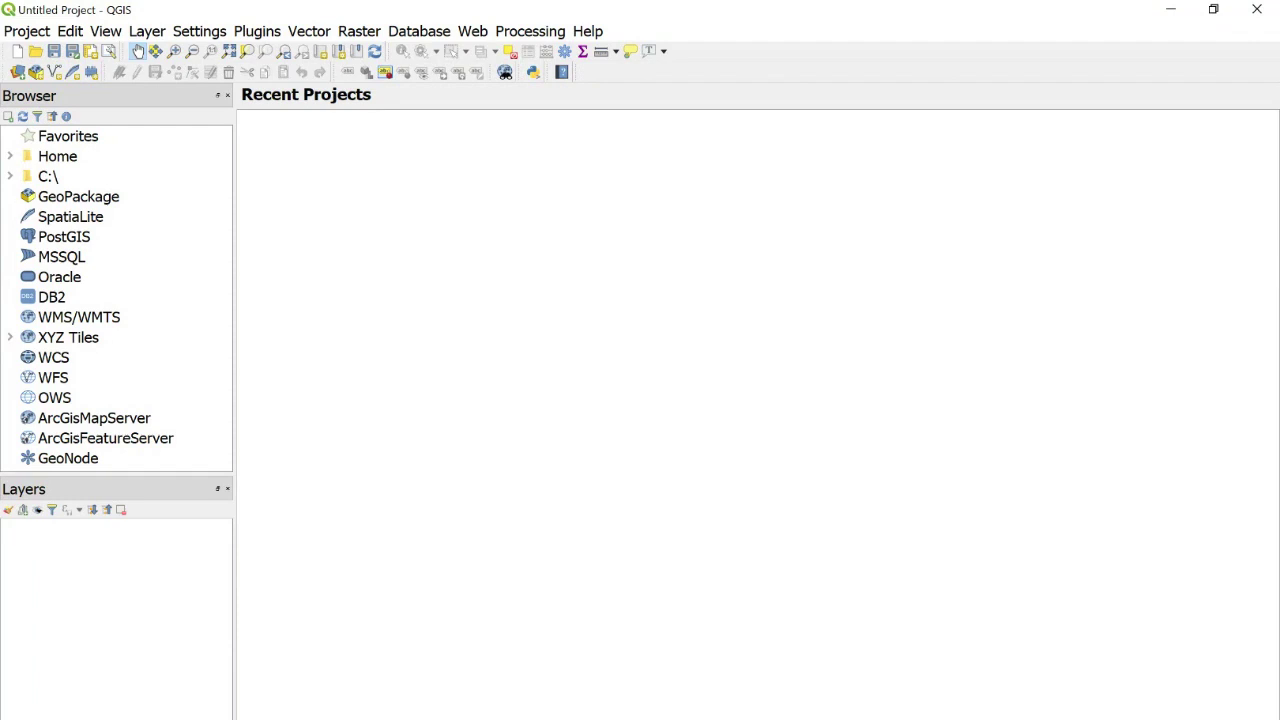
{"action": "key", "text": "alt+p"}
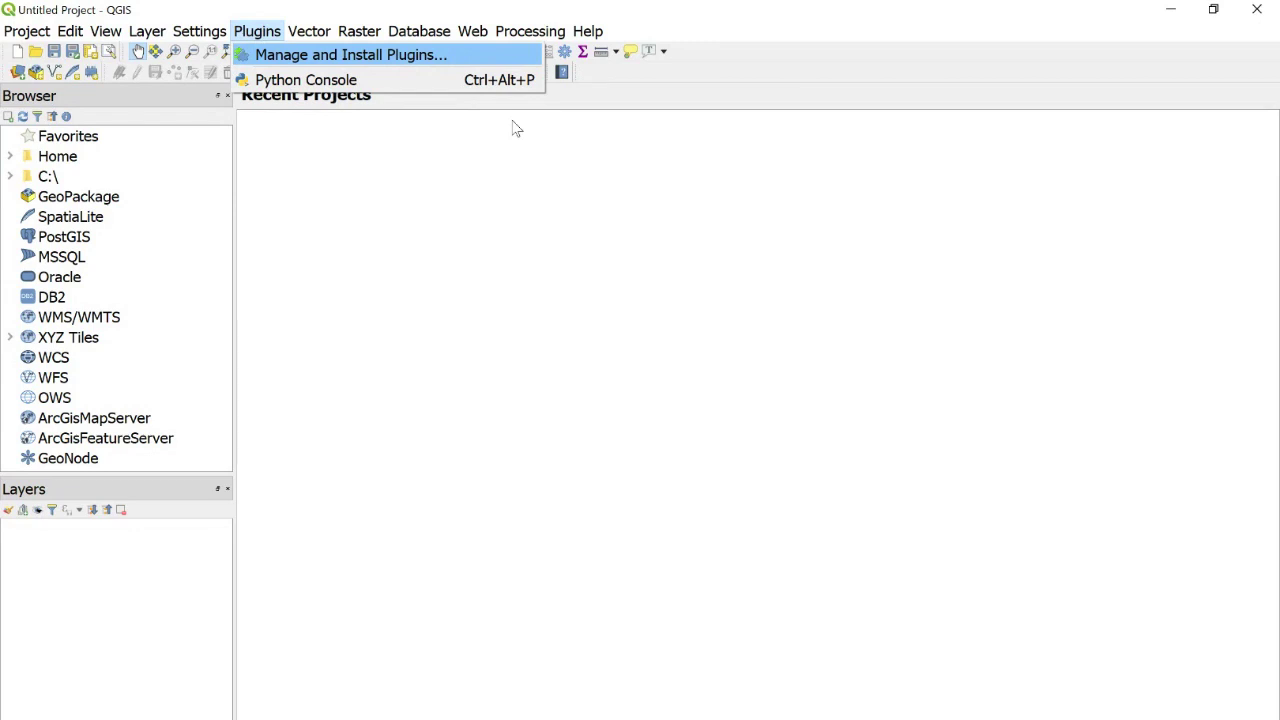
{"action": "key", "text": "Return"}
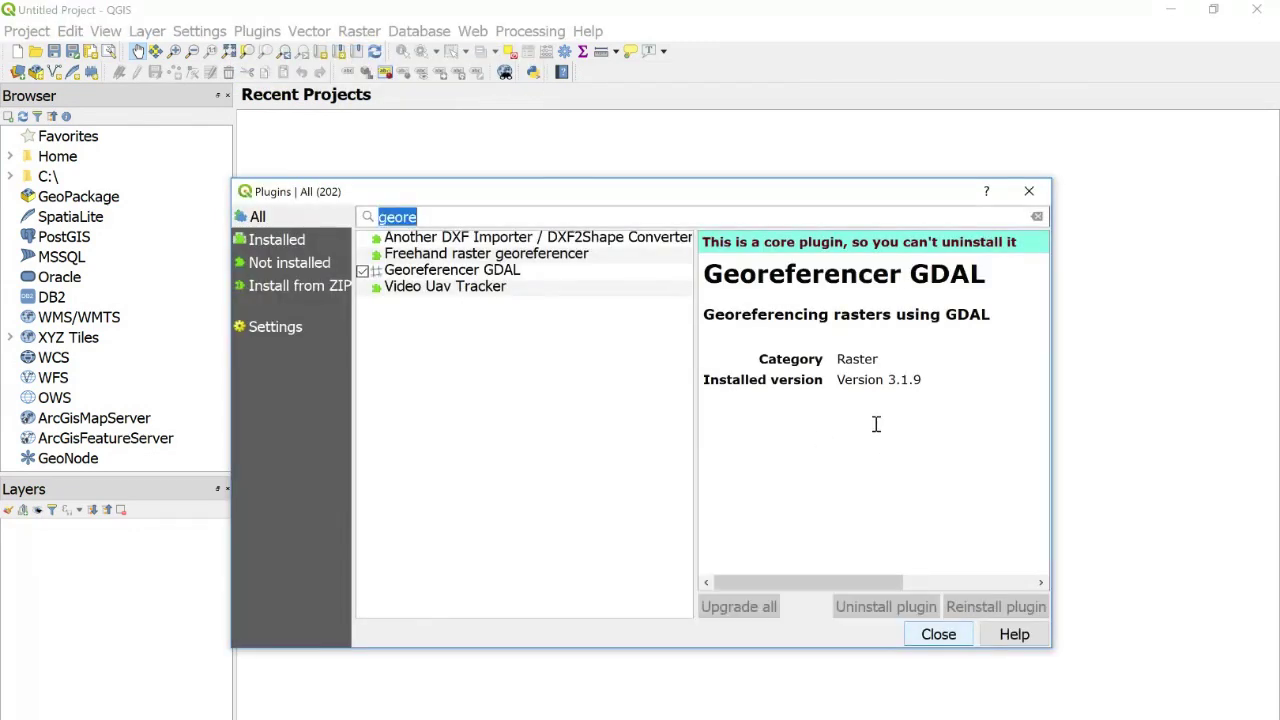
{"action": "type", "text": "georef"}
{"action": "left_click", "coordinate": [938, 634]}
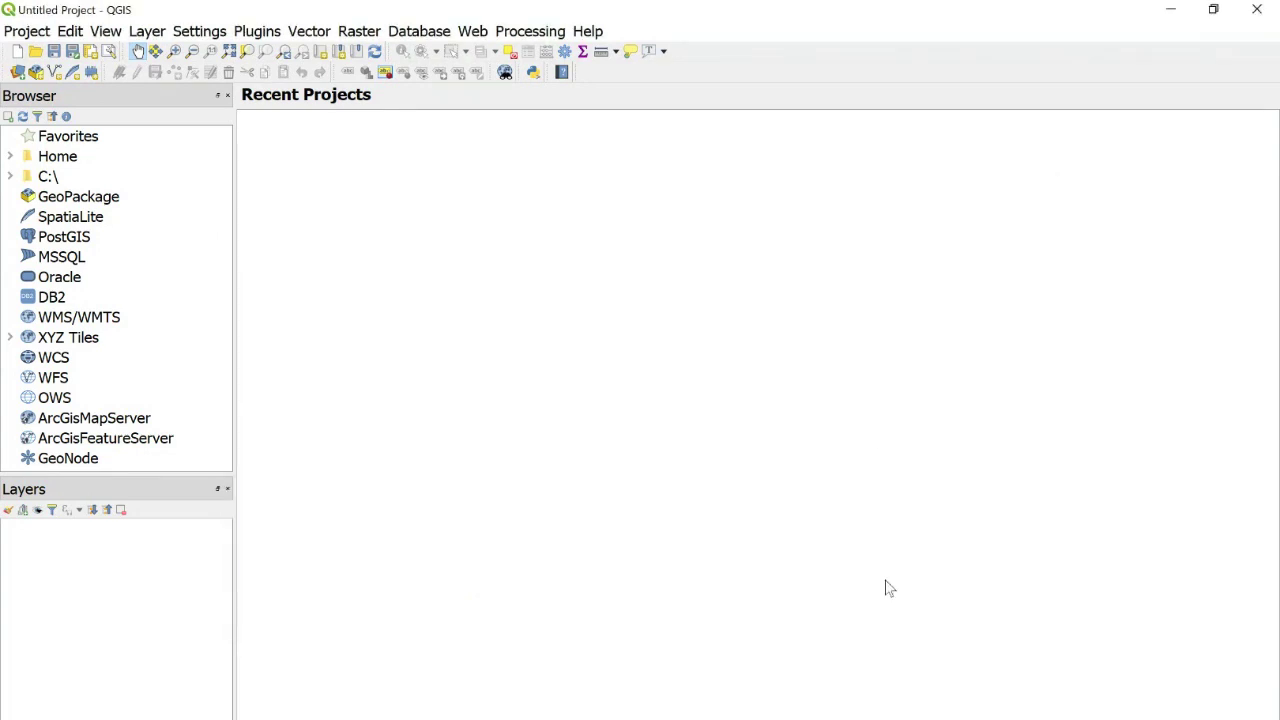
Step: Launch the Georeferencer from the Raster menu
{"action": "key", "text": "alt+r"}
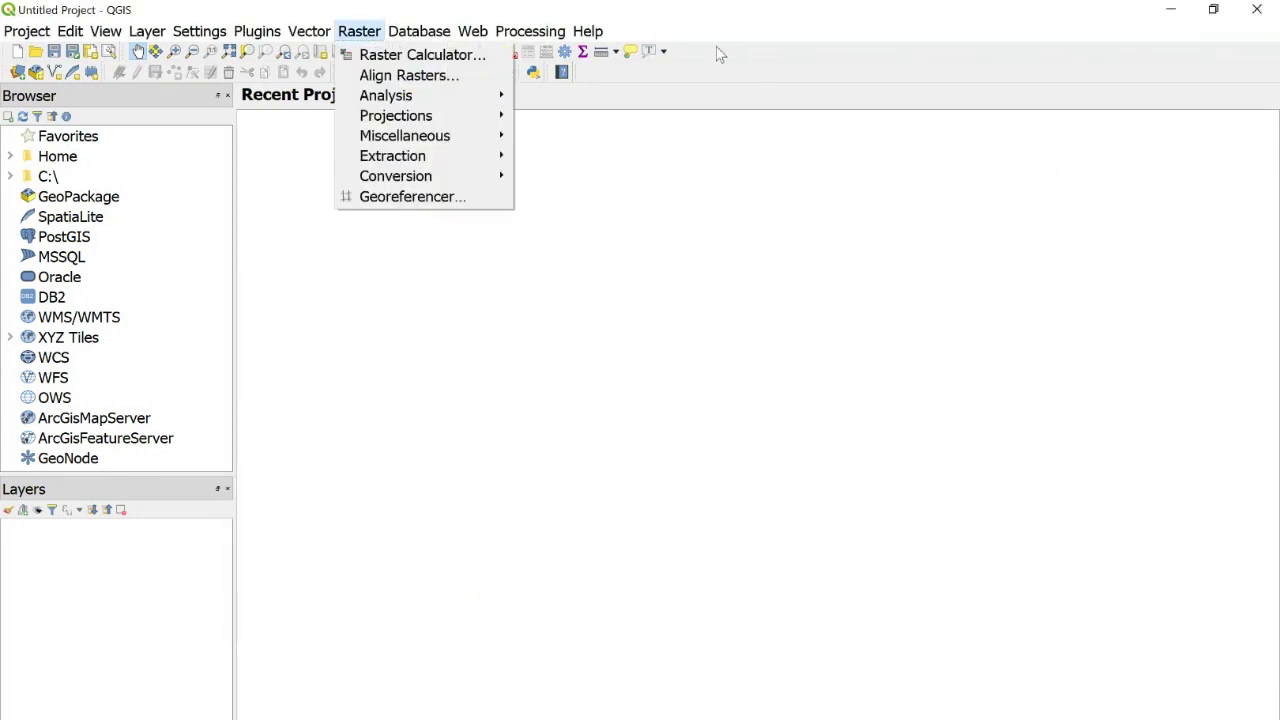
{"action": "key", "text": "Up"}
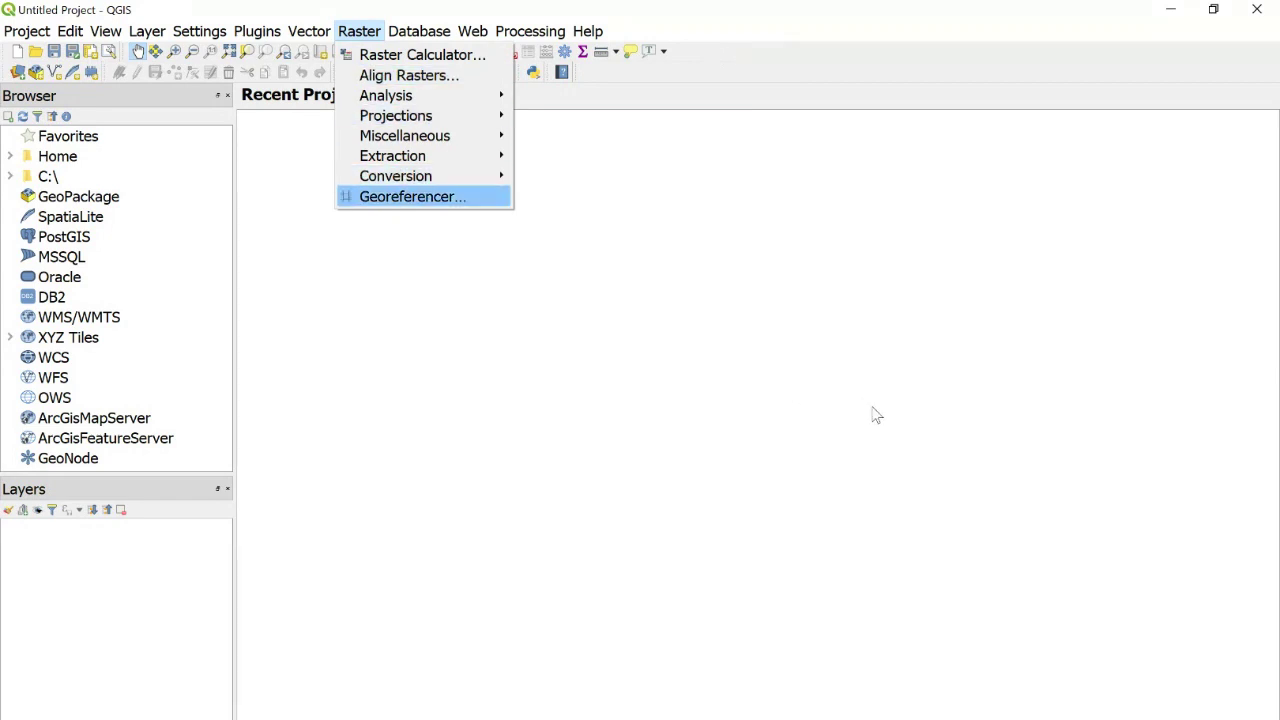
{"action": "key", "text": "Return"}
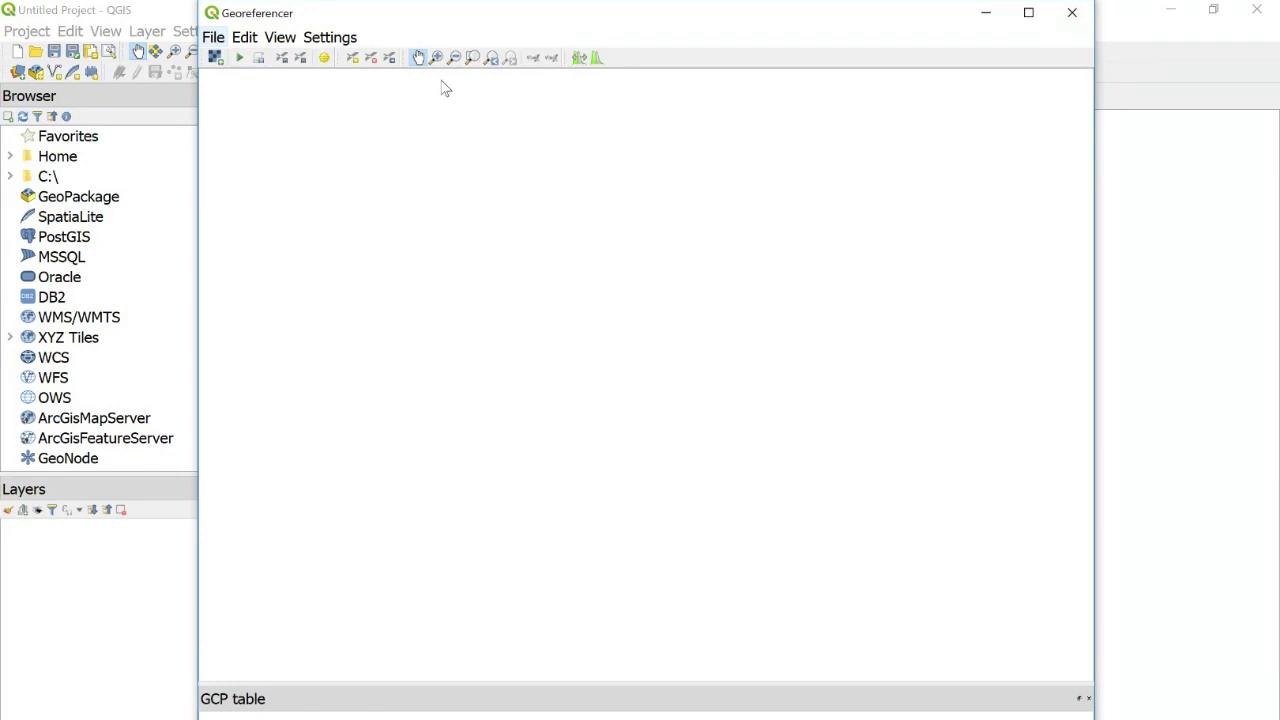
Step: Open the NMAAHC_floorplan image in the Georeferencer with WGS 84 (EPSG:4326) as its CRS
{"action": "key", "text": "alt+f"}
{"action": "key", "text": "Down"}
{"action": "key", "text": "Up"}
{"action": "key", "text": "Up"}
{"action": "key", "text": "Up"}
{"action": "key", "text": "Up"}
{"action": "key", "text": "Up"}
{"action": "key", "text": "Up"}
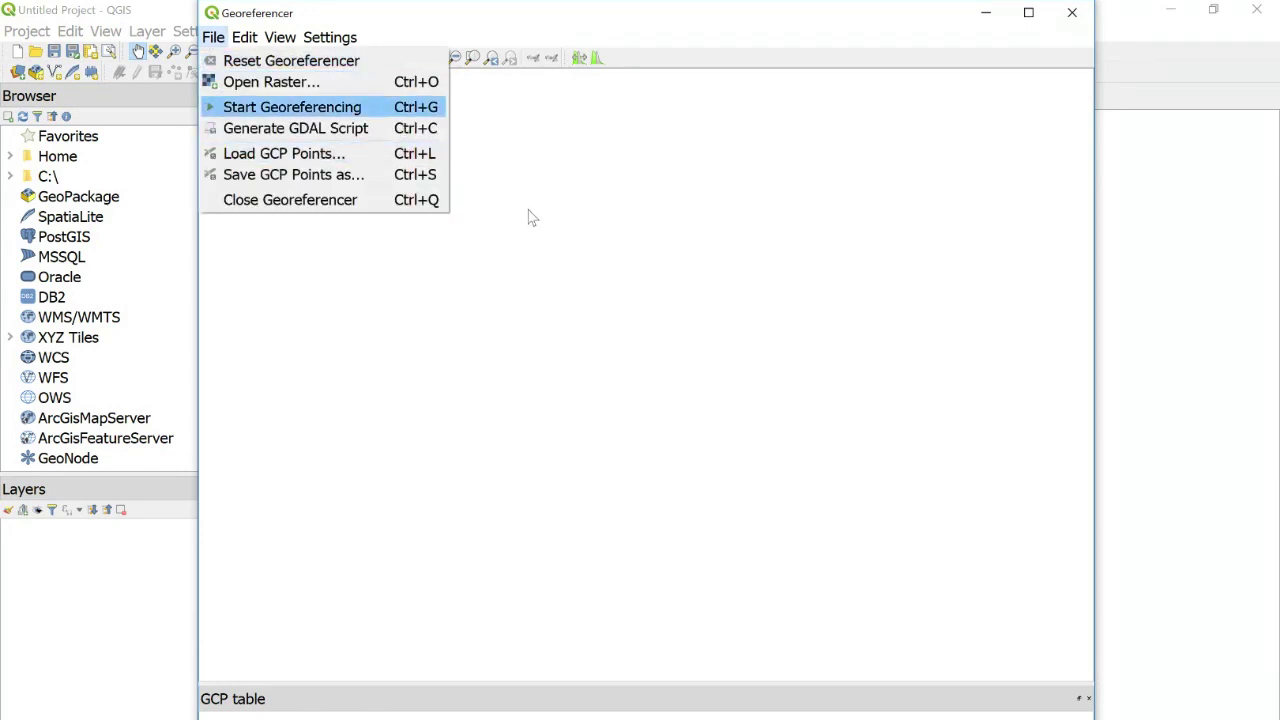
{"action": "key", "text": "Return"}
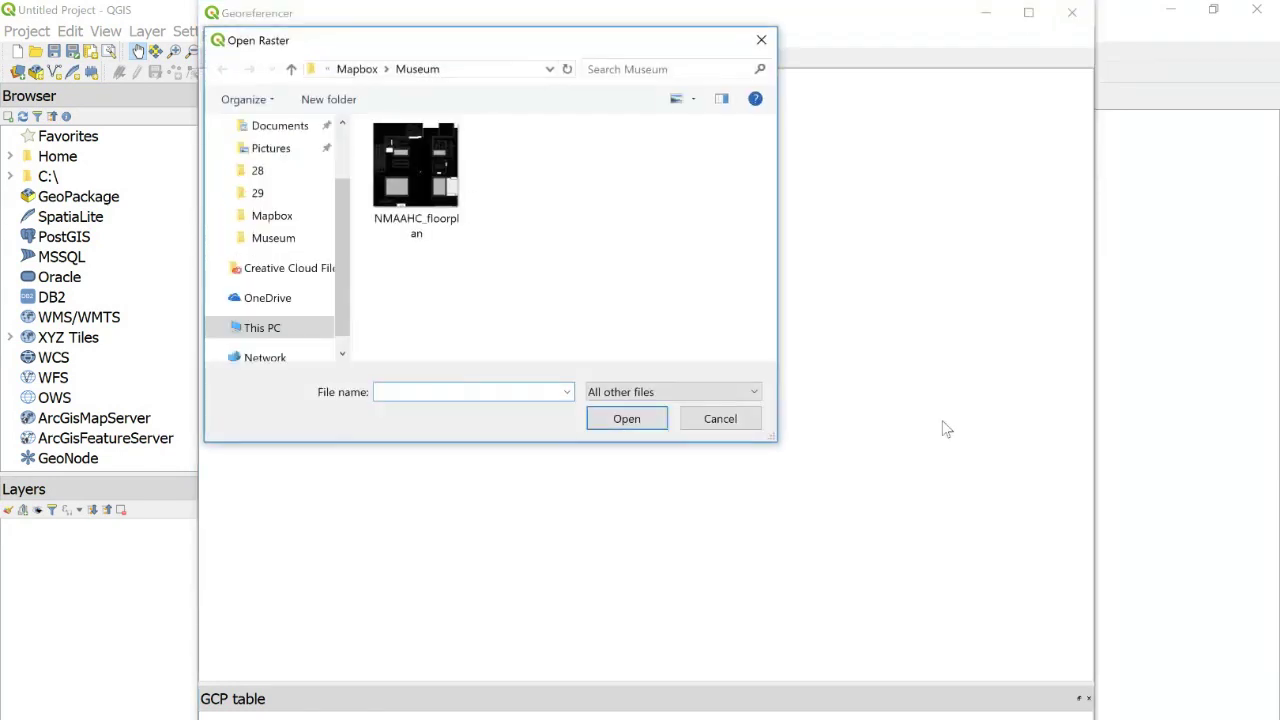
{"action": "key", "text": "Down"}
{"action": "key", "text": "Return"}
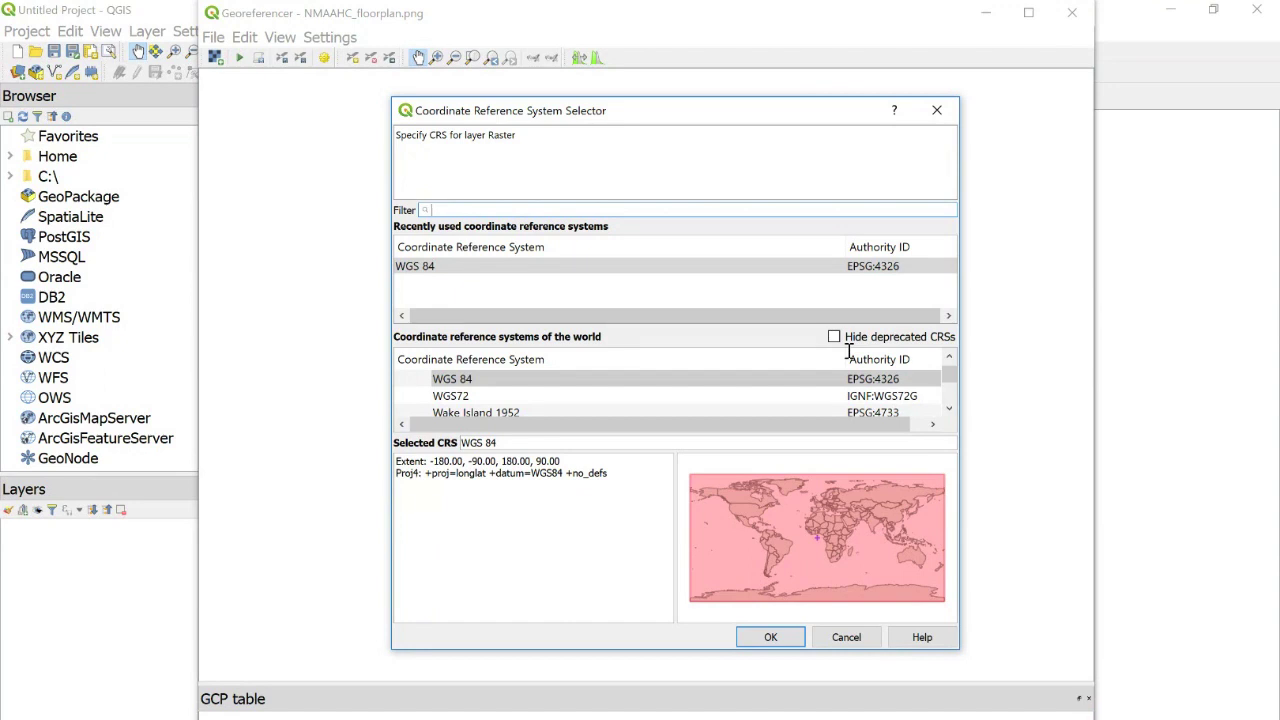
{"action": "type", "text": "epsg:"}
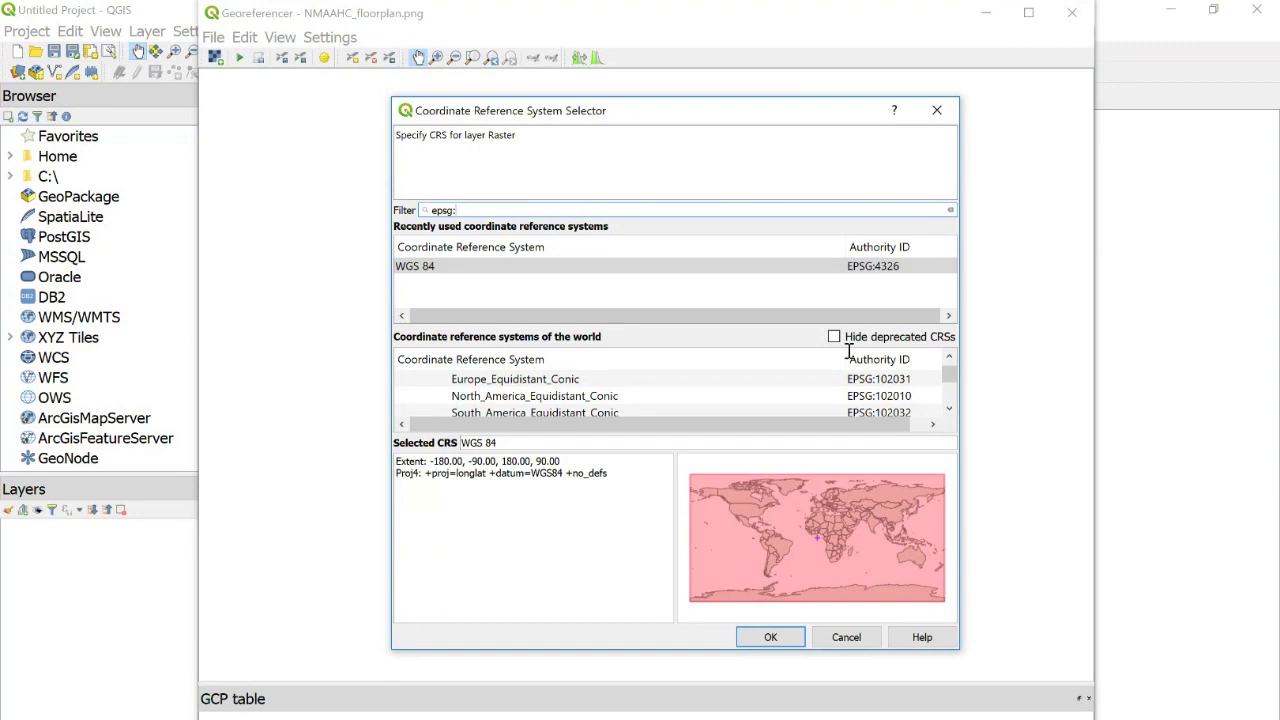
{"action": "type", "text": "4326"}
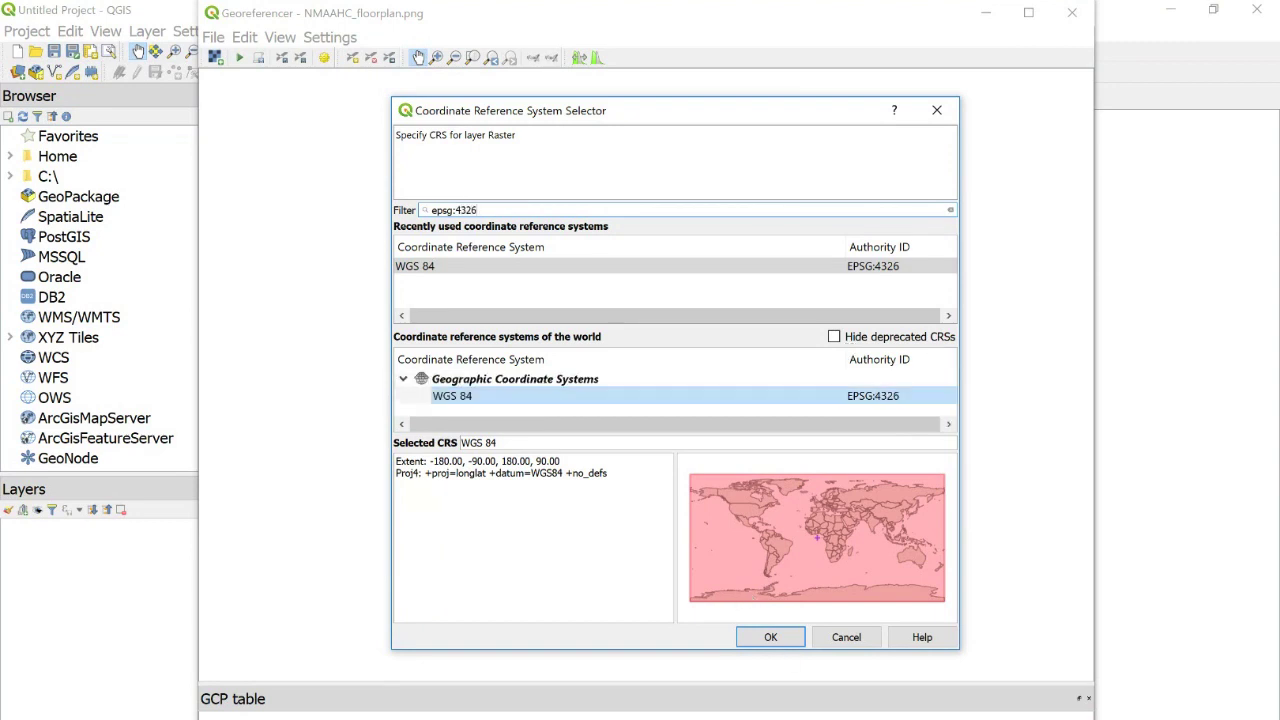
{"action": "left_click", "coordinate": [770, 637]}
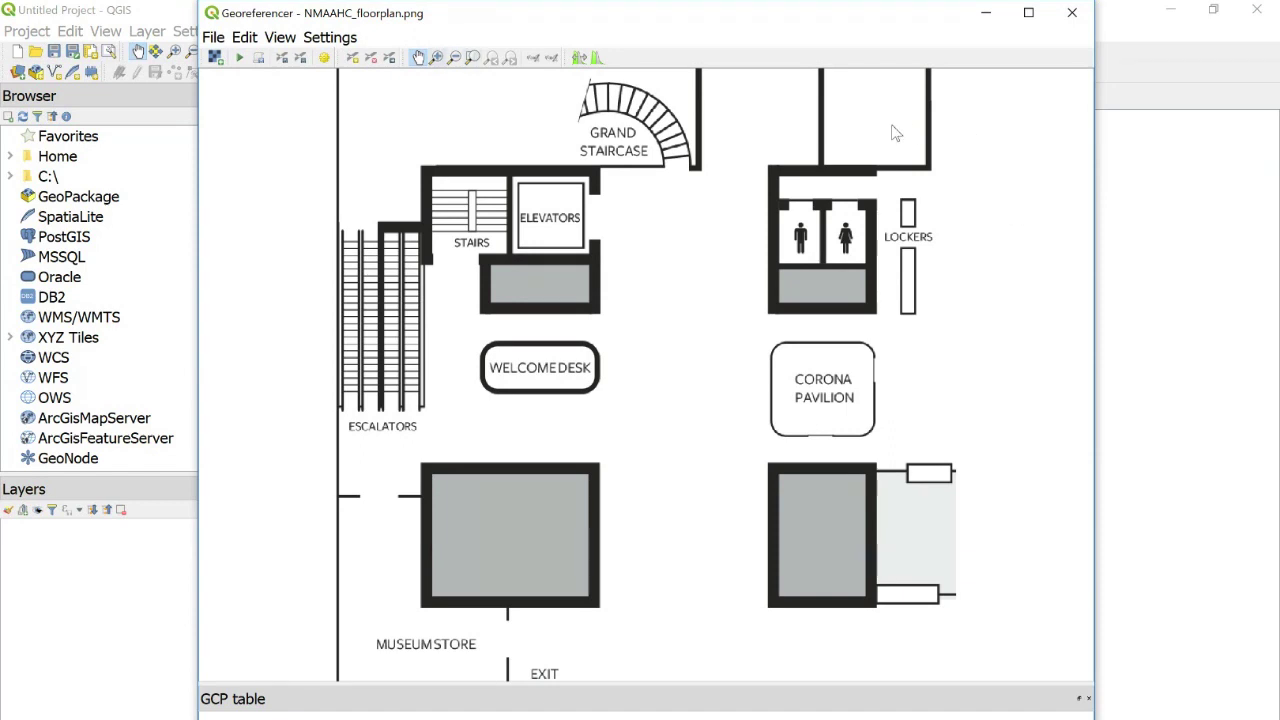
Step: Zoom out to the whole floor plan and place a control point on its corner
{"action": "left_click", "coordinate": [454, 57]}
{"action": "left_click", "coordinate": [565, 245]}
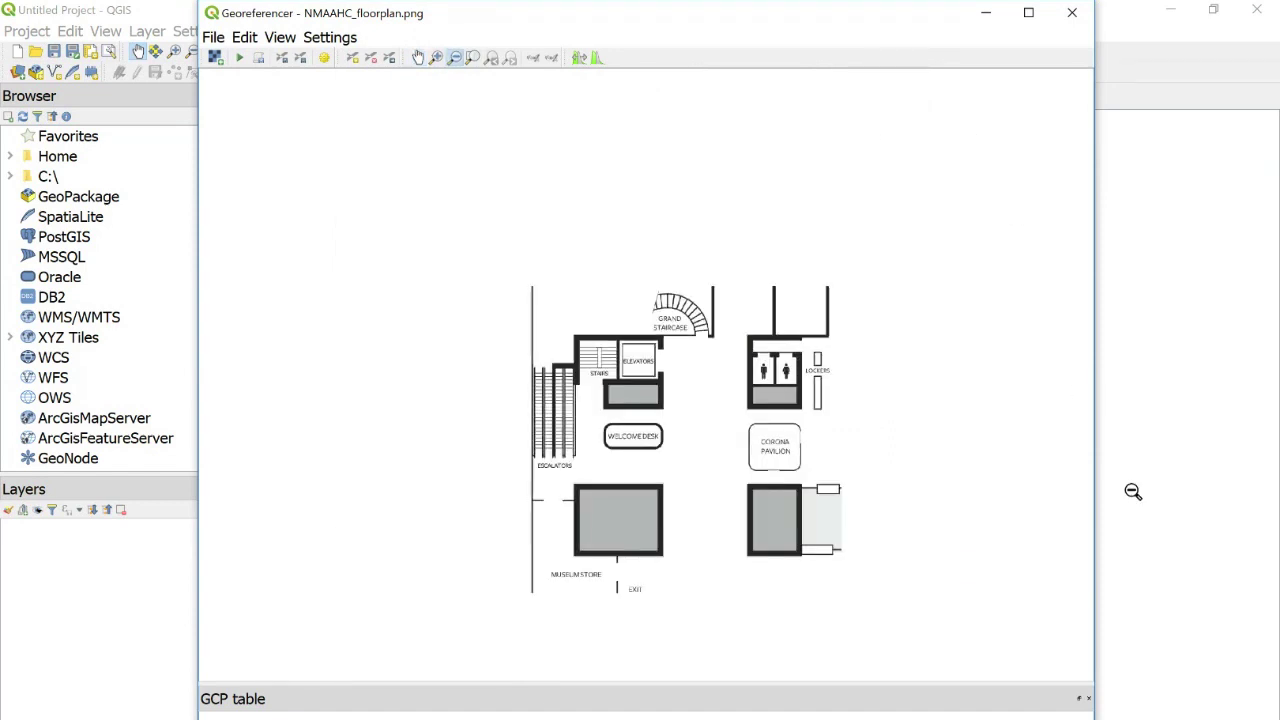
{"action": "key", "text": "ctrl+p"}
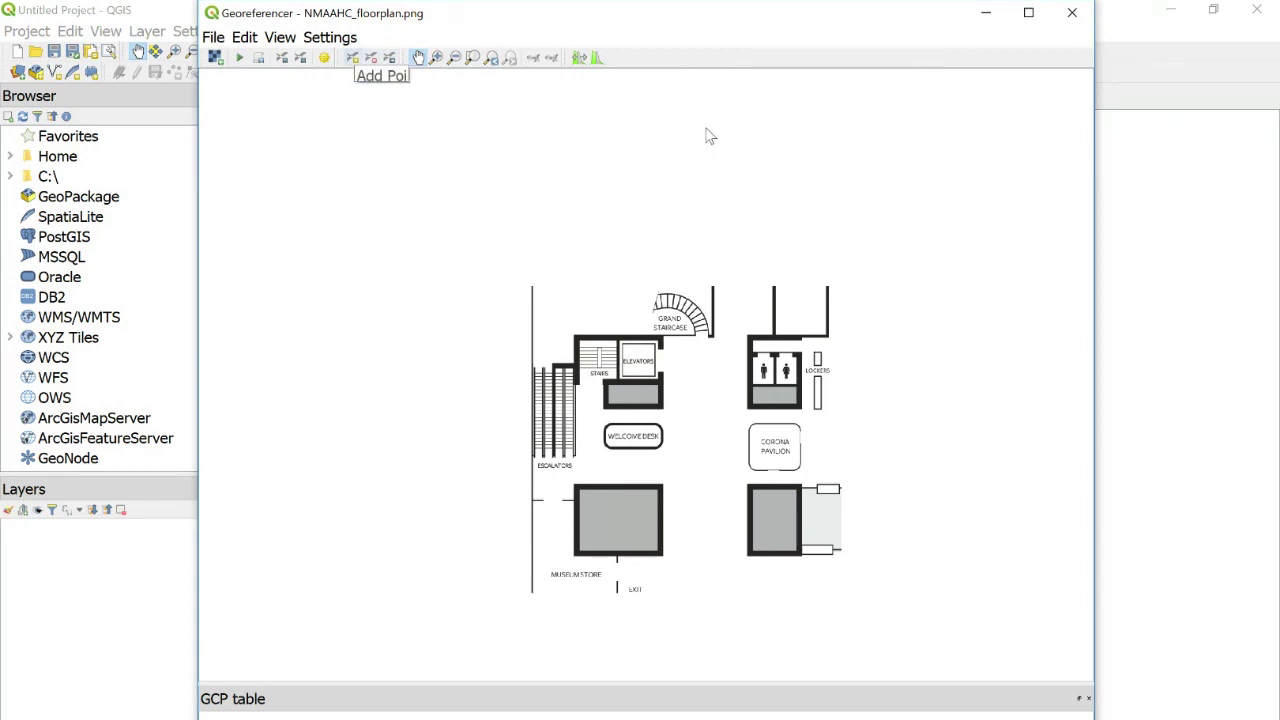
{"action": "key", "text": "ctrl+a"}
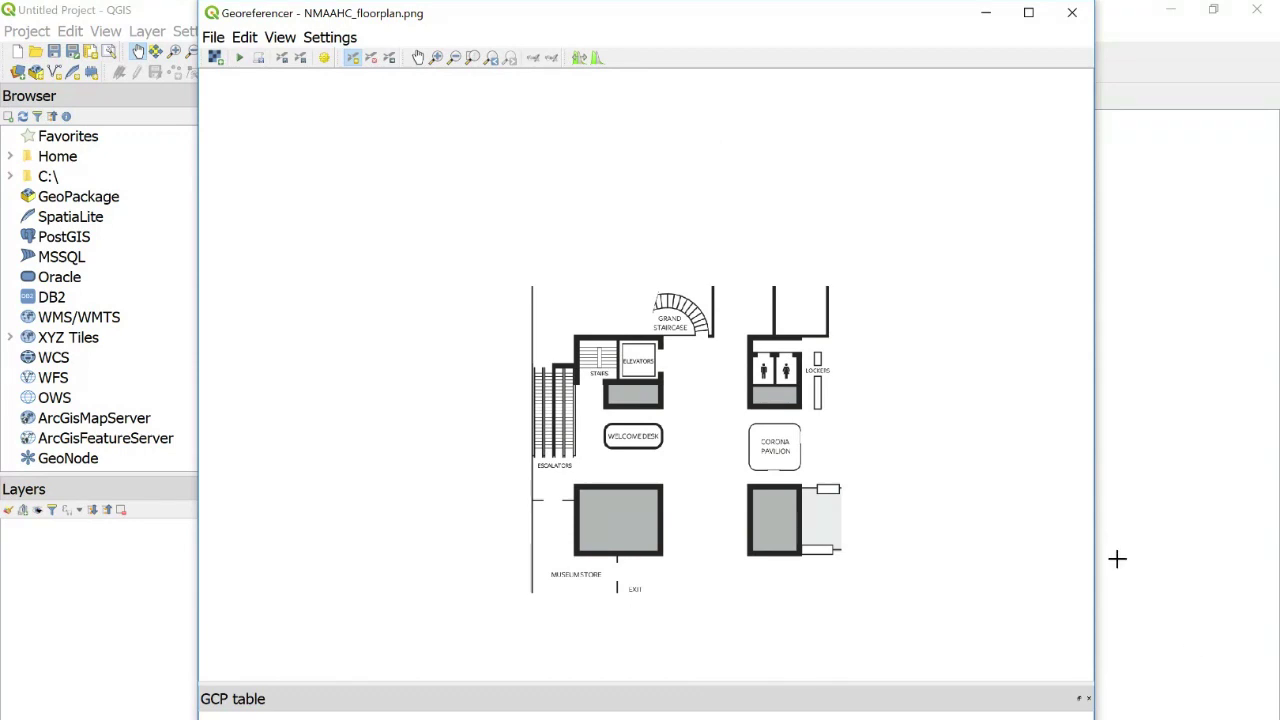
{"action": "left_click", "coordinate": [1062, 569]}
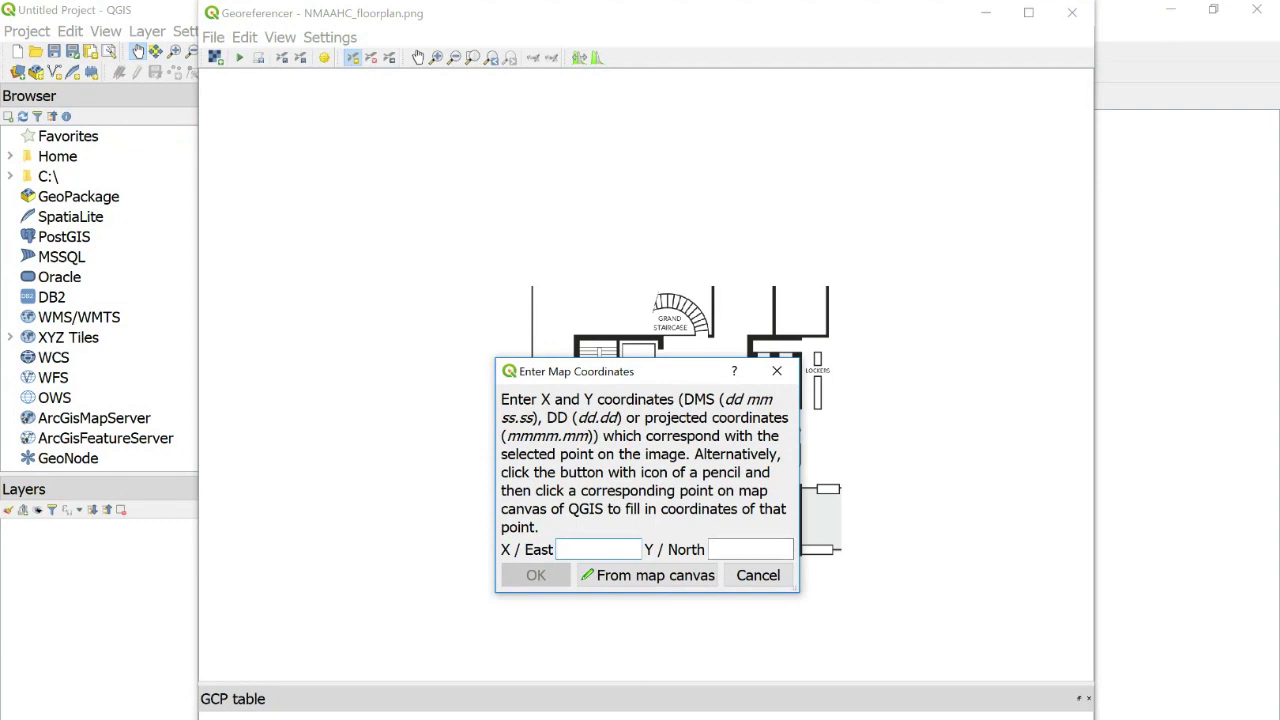
Step: Give the control point X -77.033073 and Y 38.891363, copied from the coordinate notes
{"action": "left_click", "coordinate": [502, 690]}
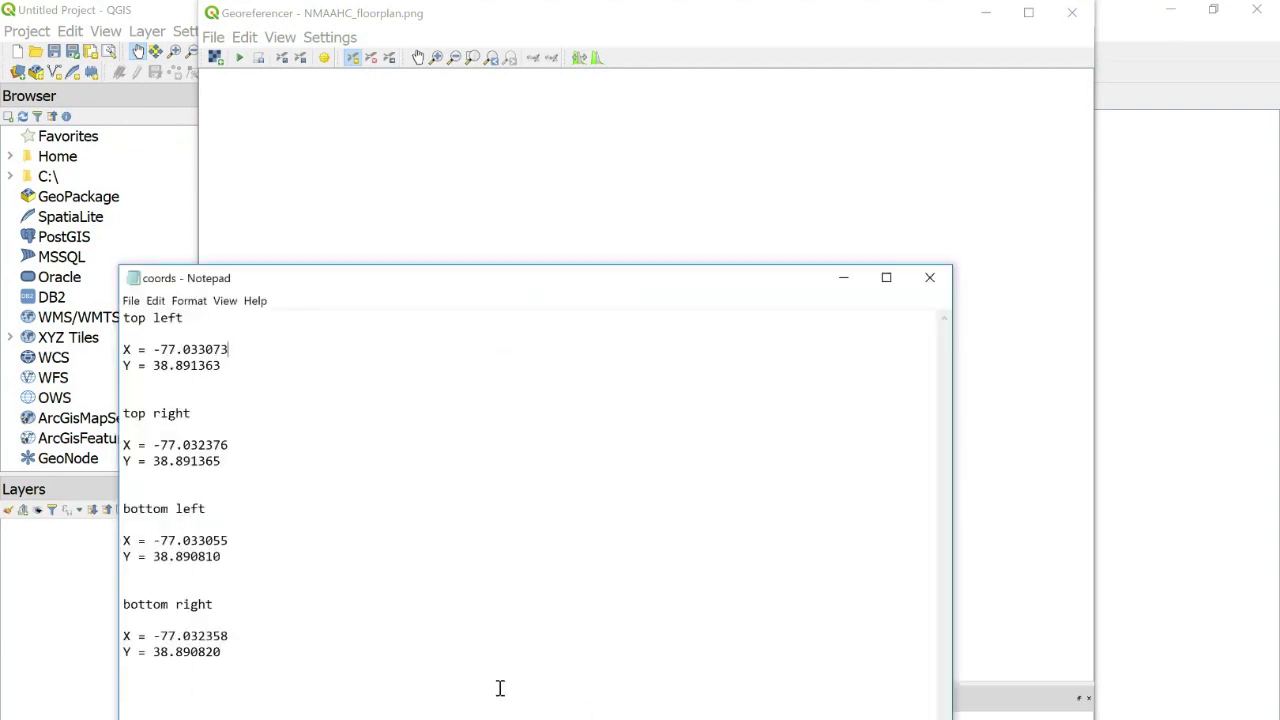
{"action": "key", "text": "shift+Left"}
{"action": "key", "text": "shift+Left"}
{"action": "key", "text": "shift+Left"}
{"action": "key", "text": "shift+Left"}
{"action": "key", "text": "shift+Left"}
{"action": "key", "text": "shift+Left"}
{"action": "key", "text": "shift+Left"}
{"action": "key", "text": "shift+Left"}
{"action": "key", "text": "shift+Left"}
{"action": "key", "text": "shift+Left"}
{"action": "key", "text": "ctrl+c"}
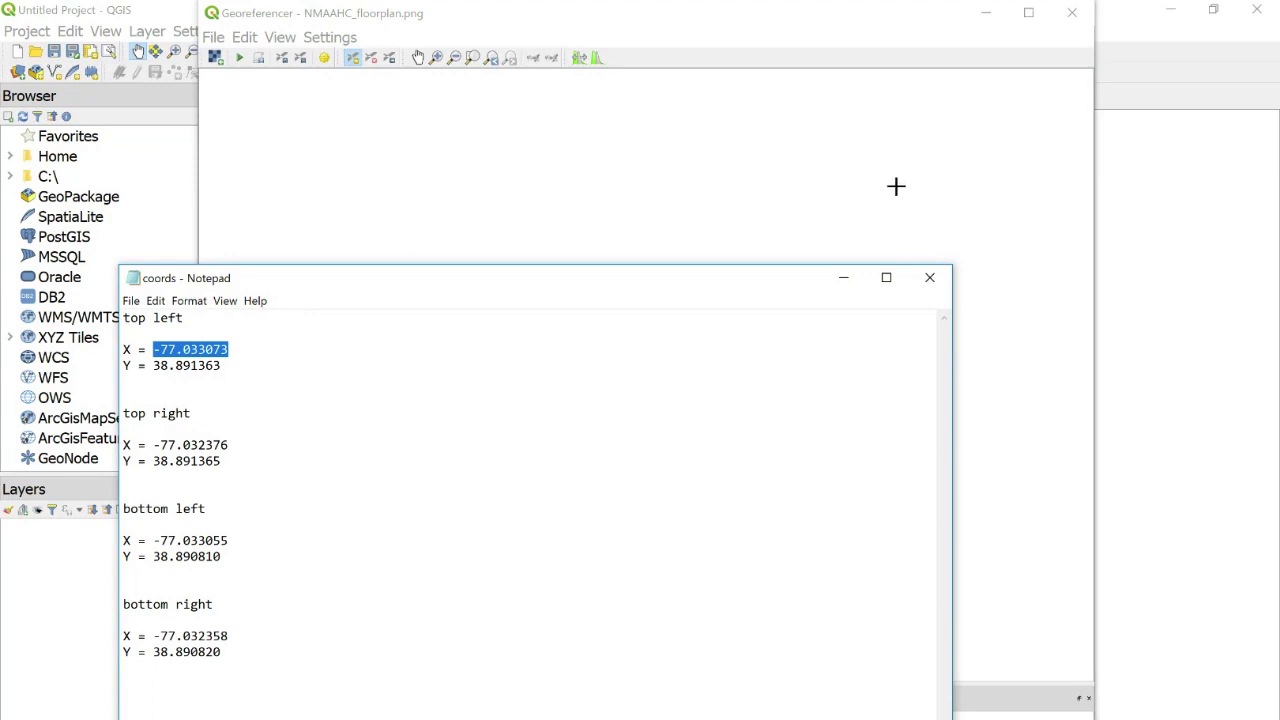
{"action": "left_click", "coordinate": [960, 38]}
{"action": "key", "text": "ctrl+v"}
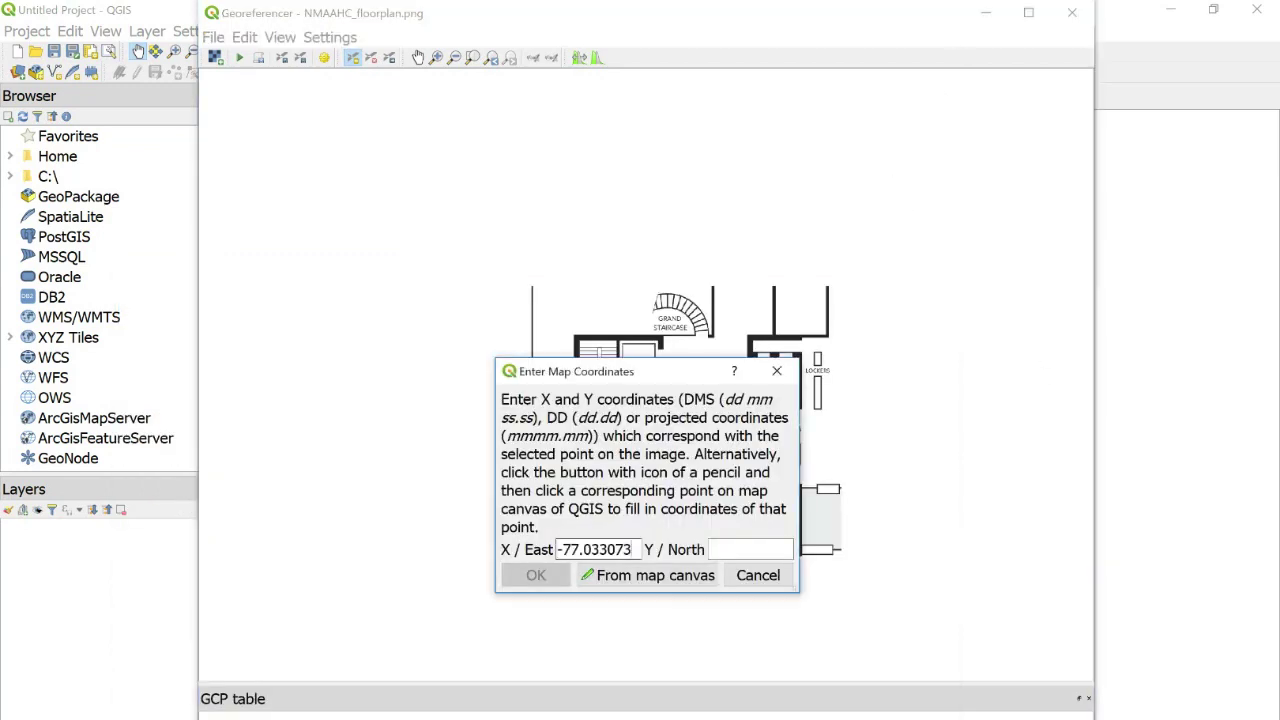
{"action": "key", "text": "alt+Tab"}
{"action": "key", "text": "Down"}
{"action": "key", "text": "End"}
{"action": "key", "text": "shift+Left"}
{"action": "key", "text": "shift+Left"}
{"action": "key", "text": "shift+Left"}
{"action": "key", "text": "shift+Left"}
{"action": "key", "text": "shift+Left"}
{"action": "key", "text": "shift+Left"}
{"action": "key", "text": "shift+Left"}
{"action": "key", "text": "shift+Left"}
{"action": "key", "text": "shift+Left"}
{"action": "key", "text": "ctrl+c"}
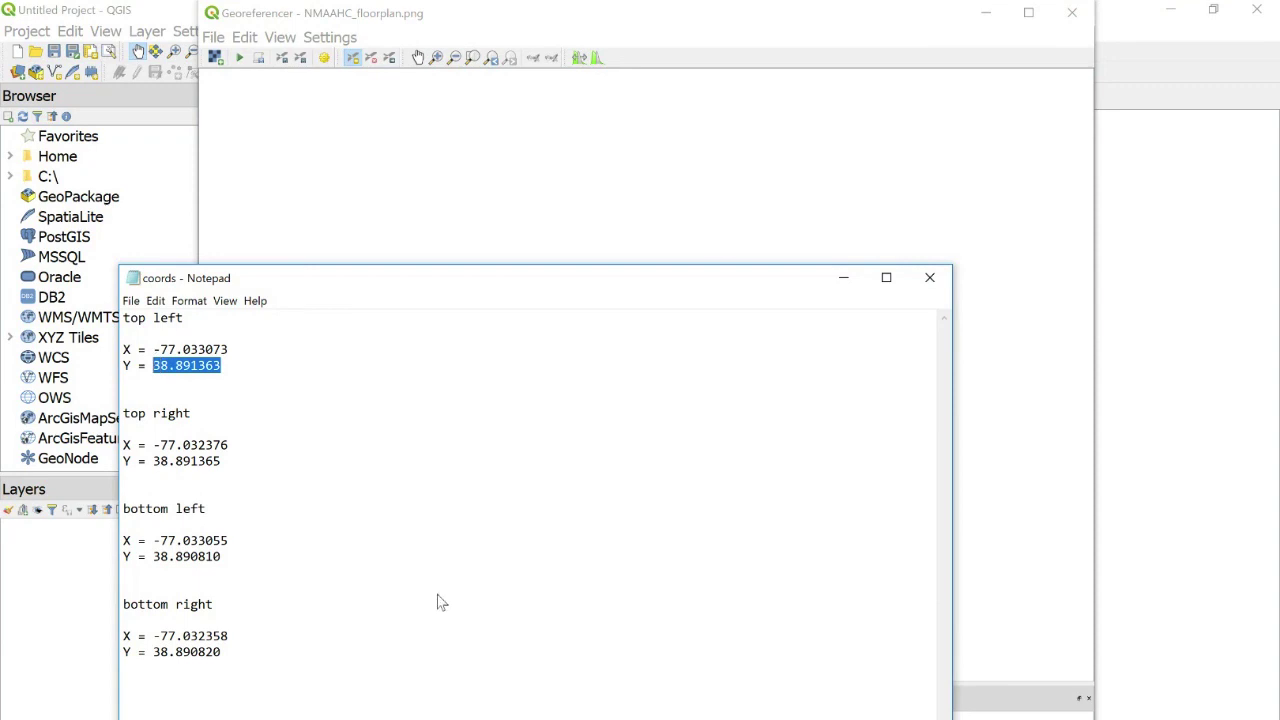
{"action": "left_click", "coordinate": [1032, 36]}
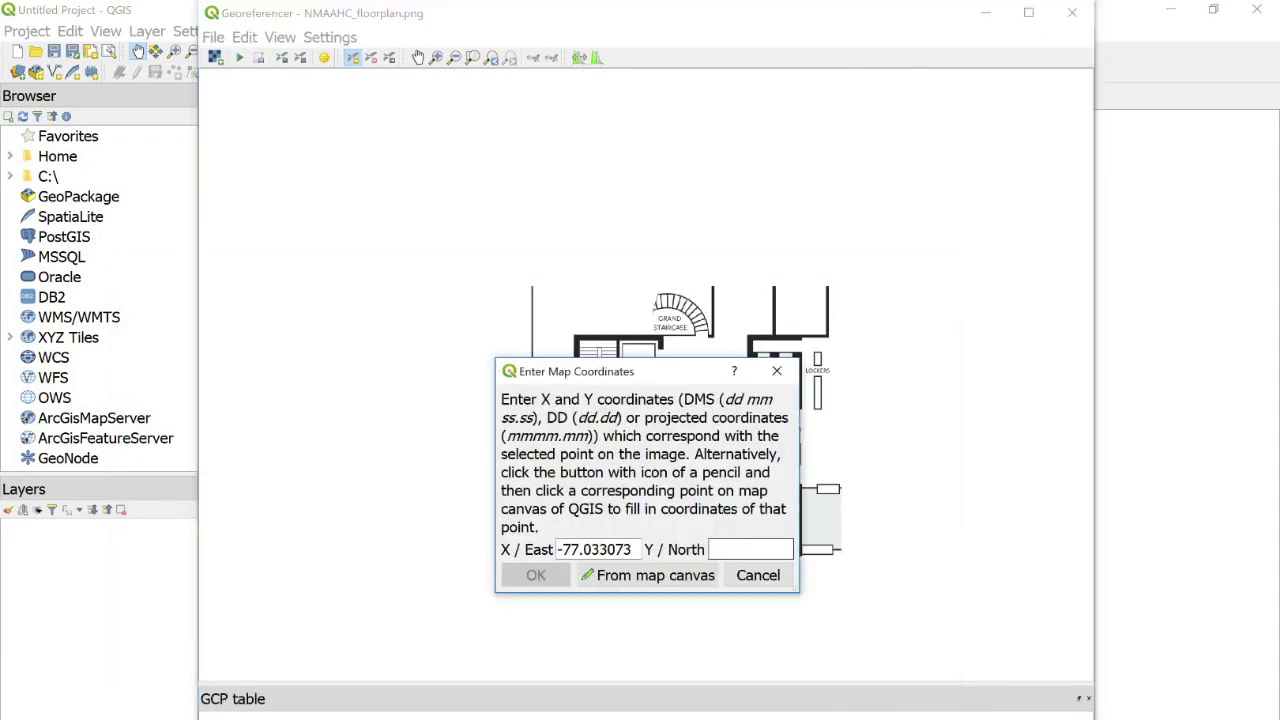
{"action": "key", "text": "ctrl+v"}
{"action": "key", "text": "Return"}
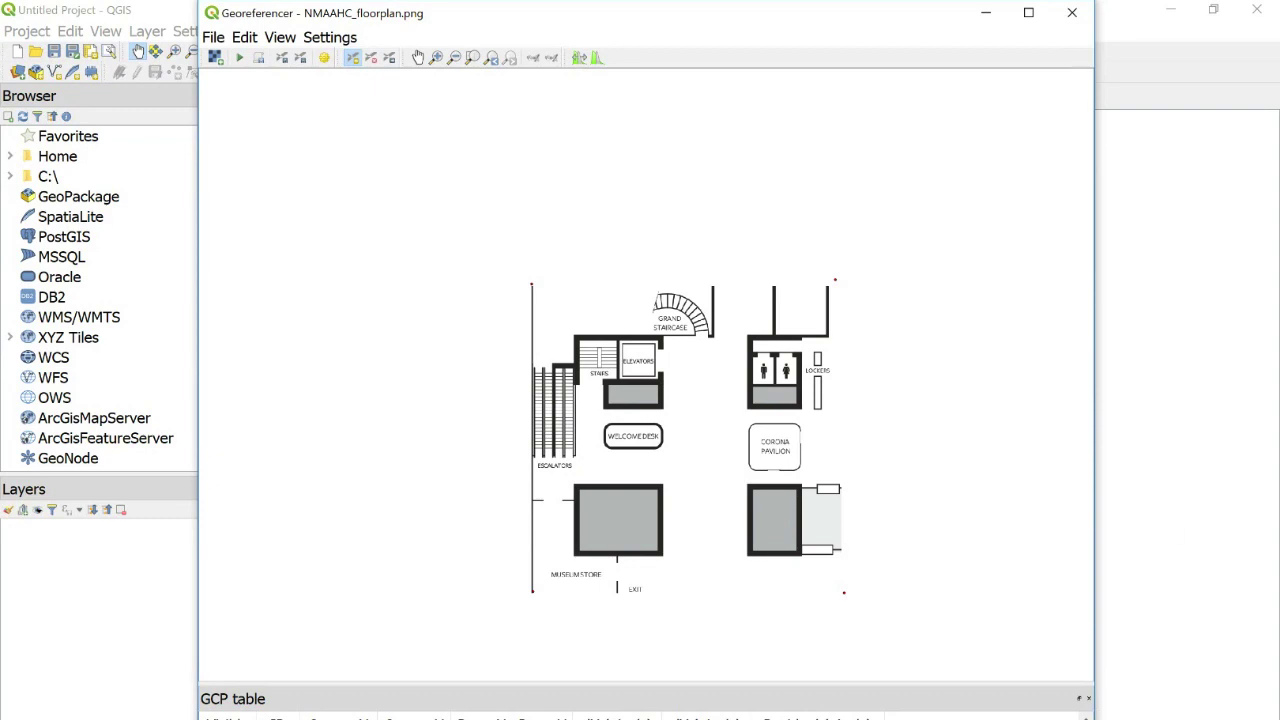
{"action": "key", "text": "alt+s"}
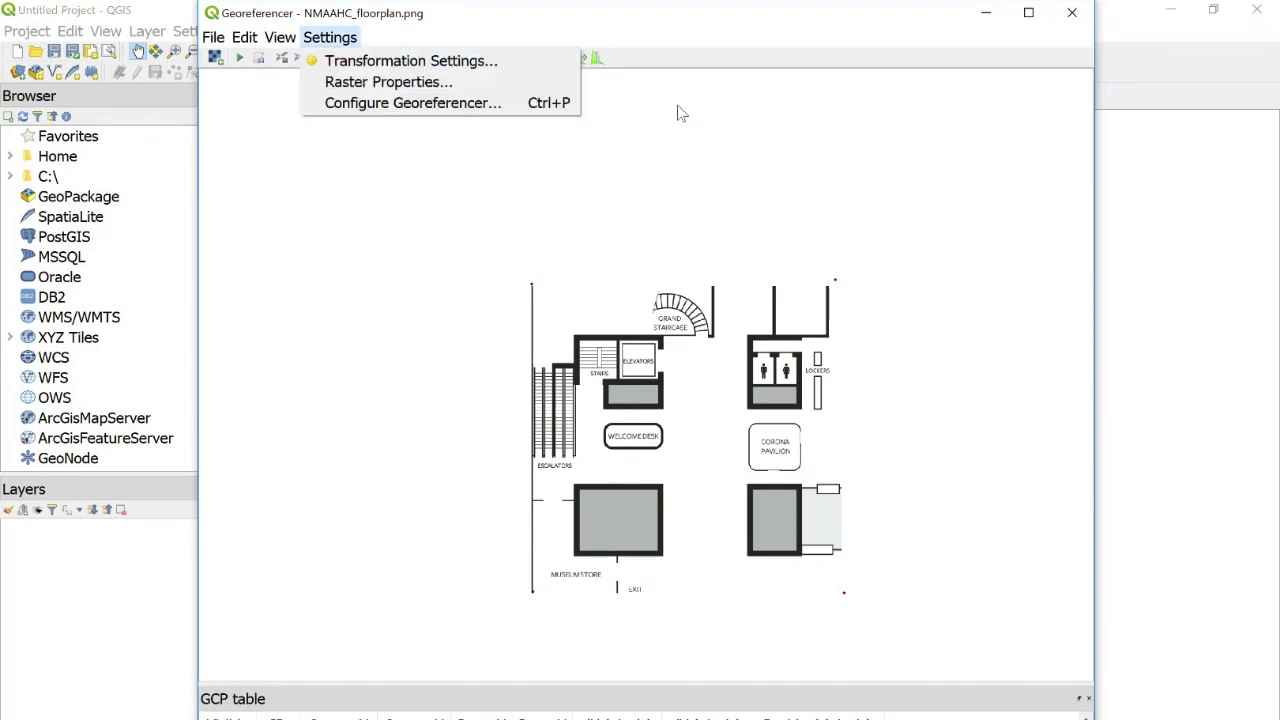
Step: Set the transformation type to Thin Plate Spline and the target SRS to EPSG:4326 - WGS 84
{"action": "key", "text": "Down"}
{"action": "key", "text": "Return"}
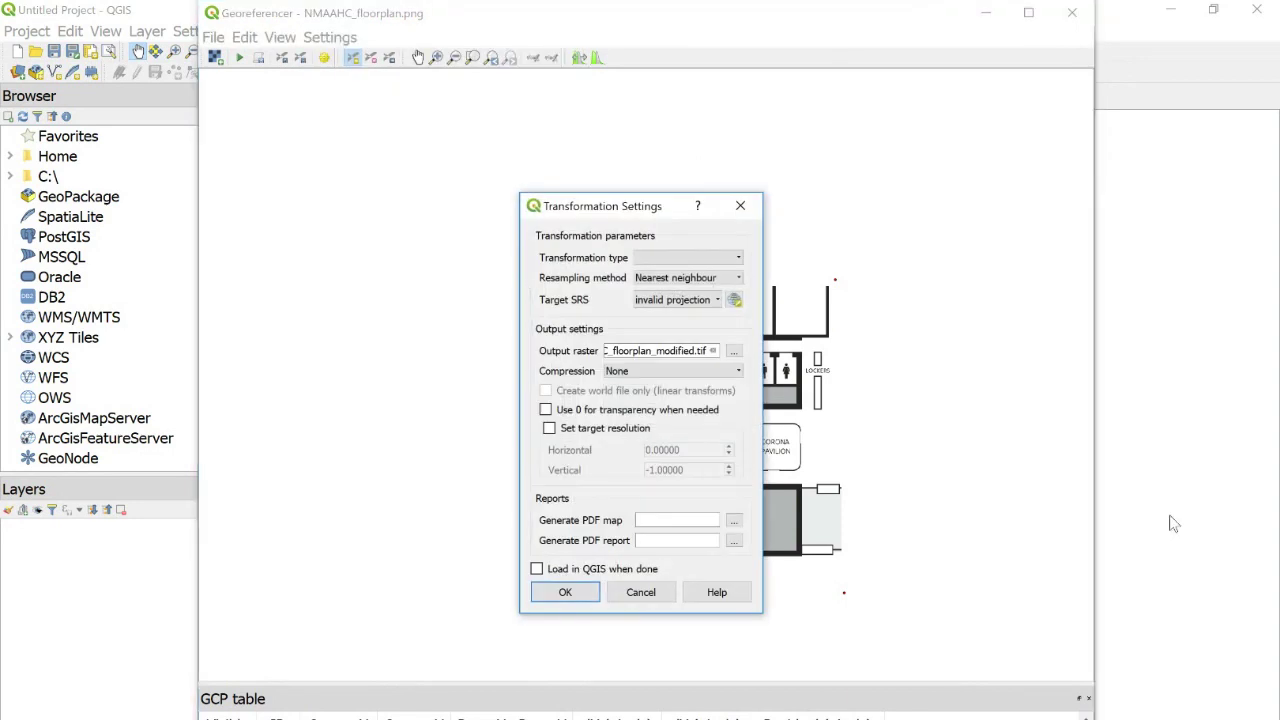
{"action": "left_click_drag", "start_coordinate": [761, 612], "coordinate": [1040, 646]}
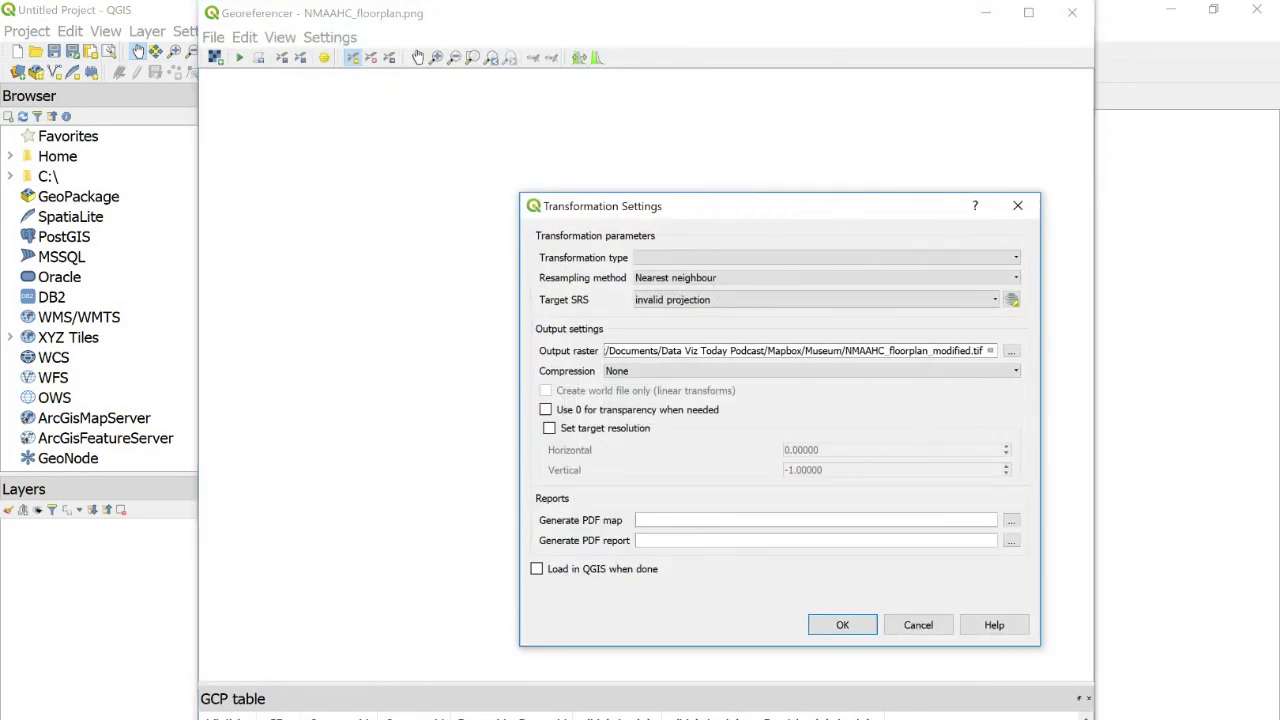
{"action": "left_click", "coordinate": [825, 257]}
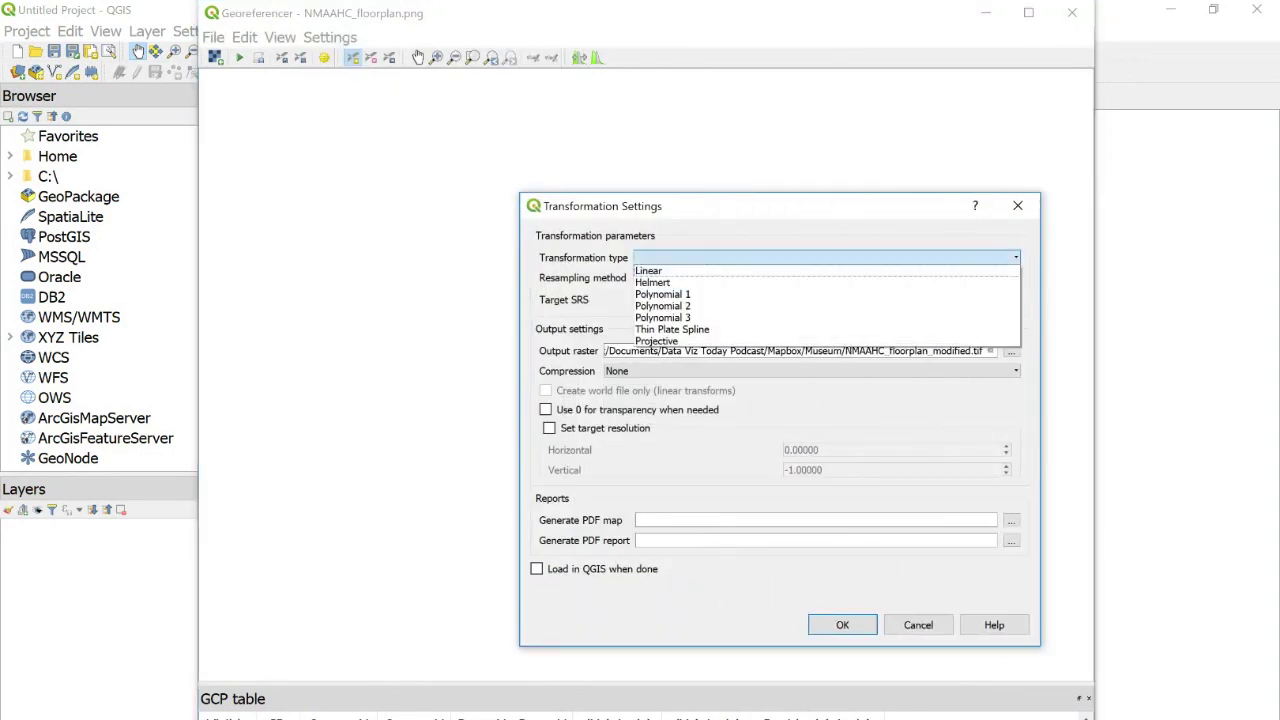
{"action": "key", "text": "Return"}
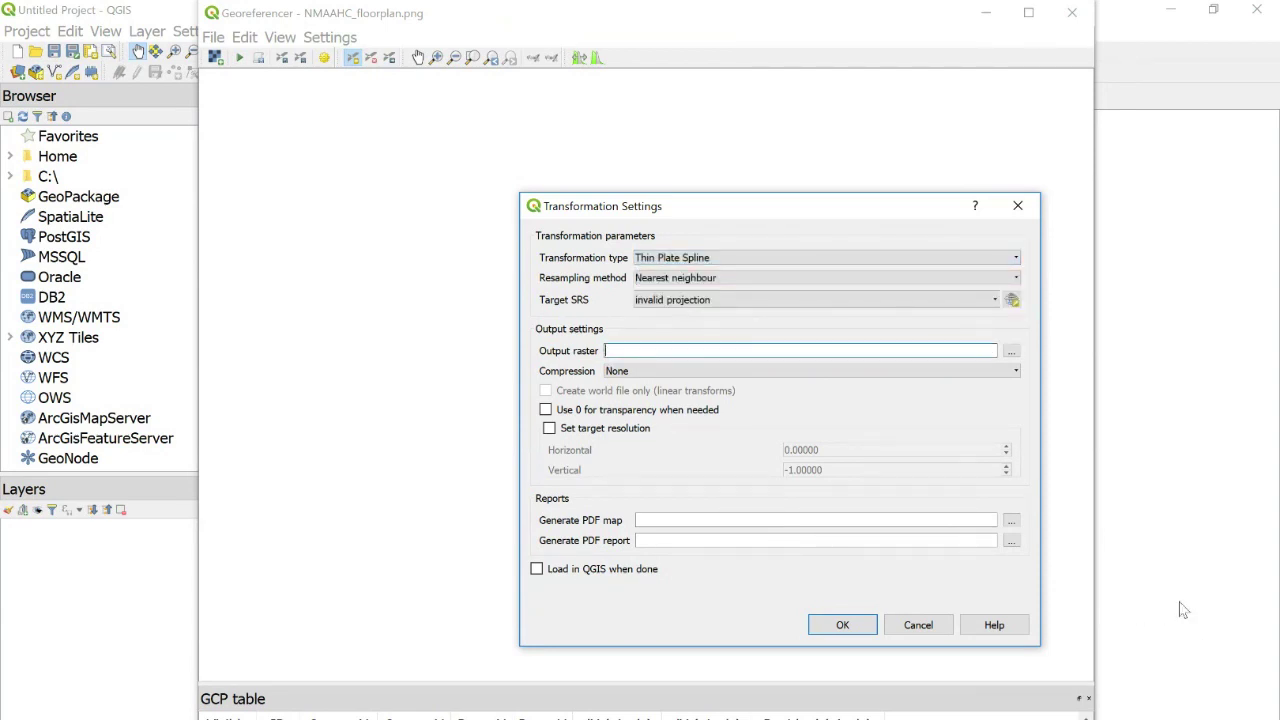
{"action": "key", "text": "alt+Down"}
{"action": "key", "text": "Down"}
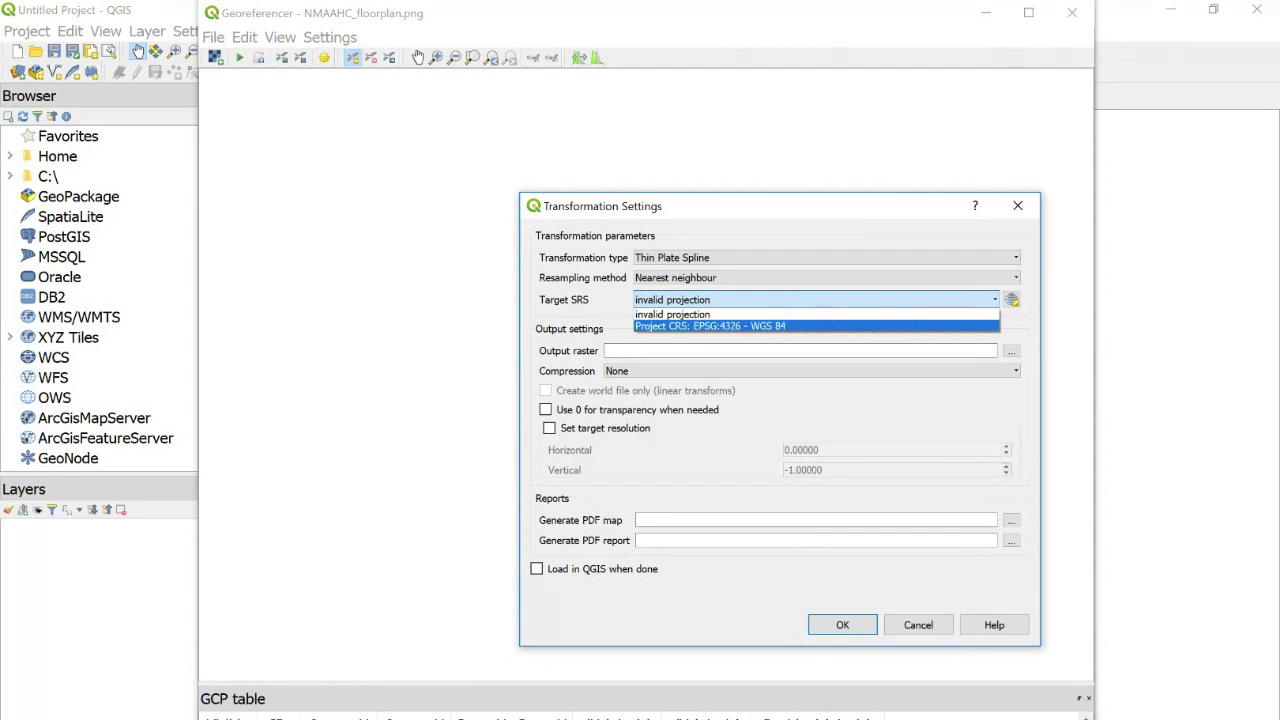
{"action": "key", "text": "Return"}
Step: Save the output raster as floorplan_output.tif in the Mapbox folder and enable loading it into QGIS
{"action": "key", "text": "Tab"}
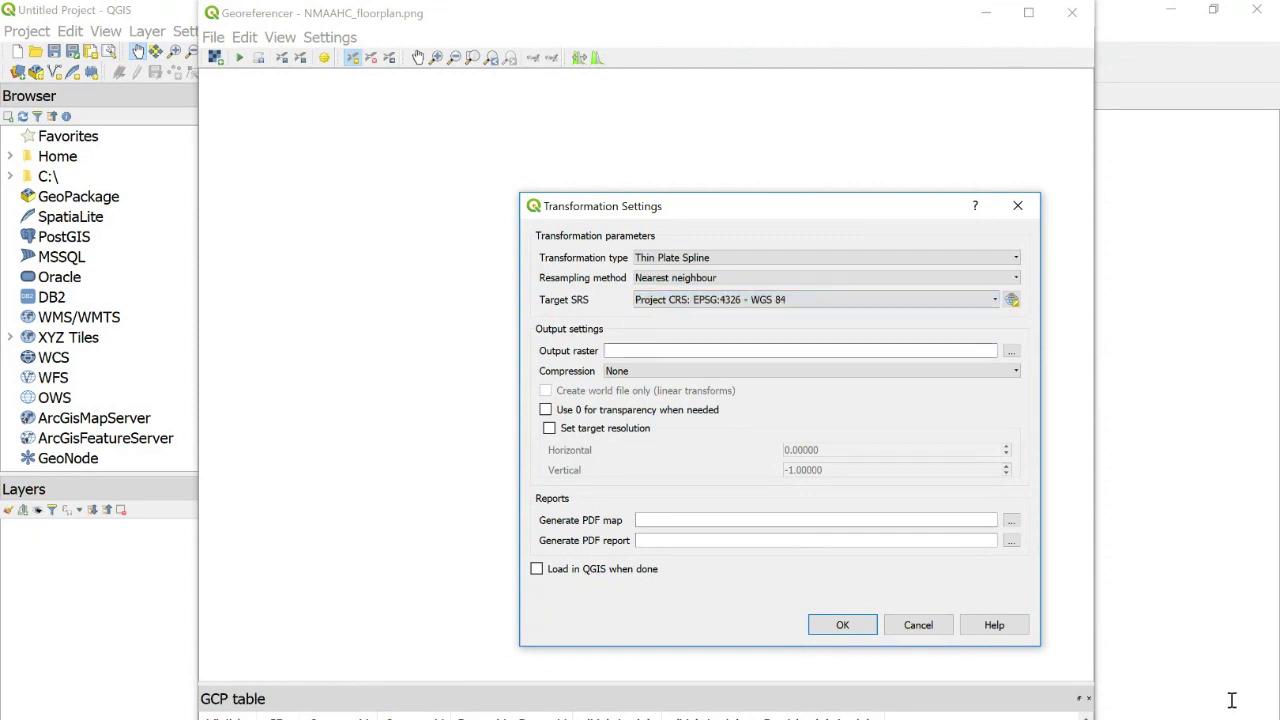
{"action": "key", "text": "Tab"}
{"action": "key", "text": "space"}
{"action": "left_click", "coordinate": [593, 490]}
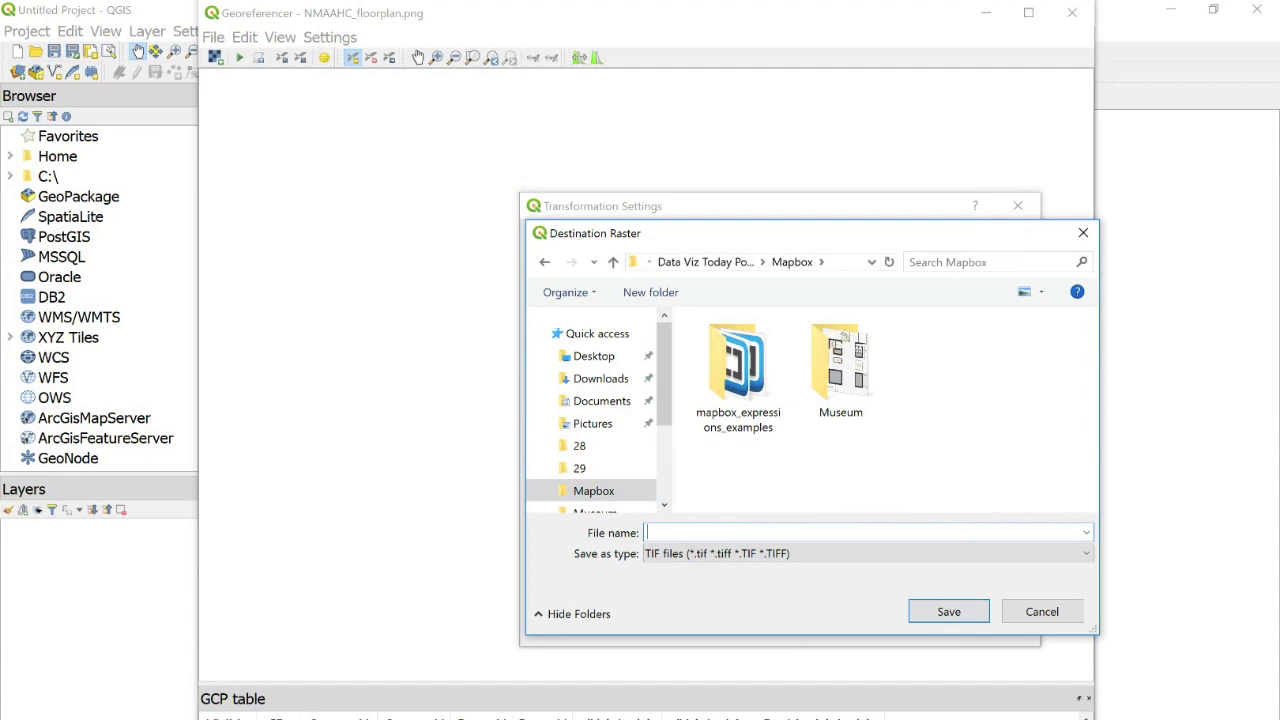
{"action": "type", "text": "floorplan"}
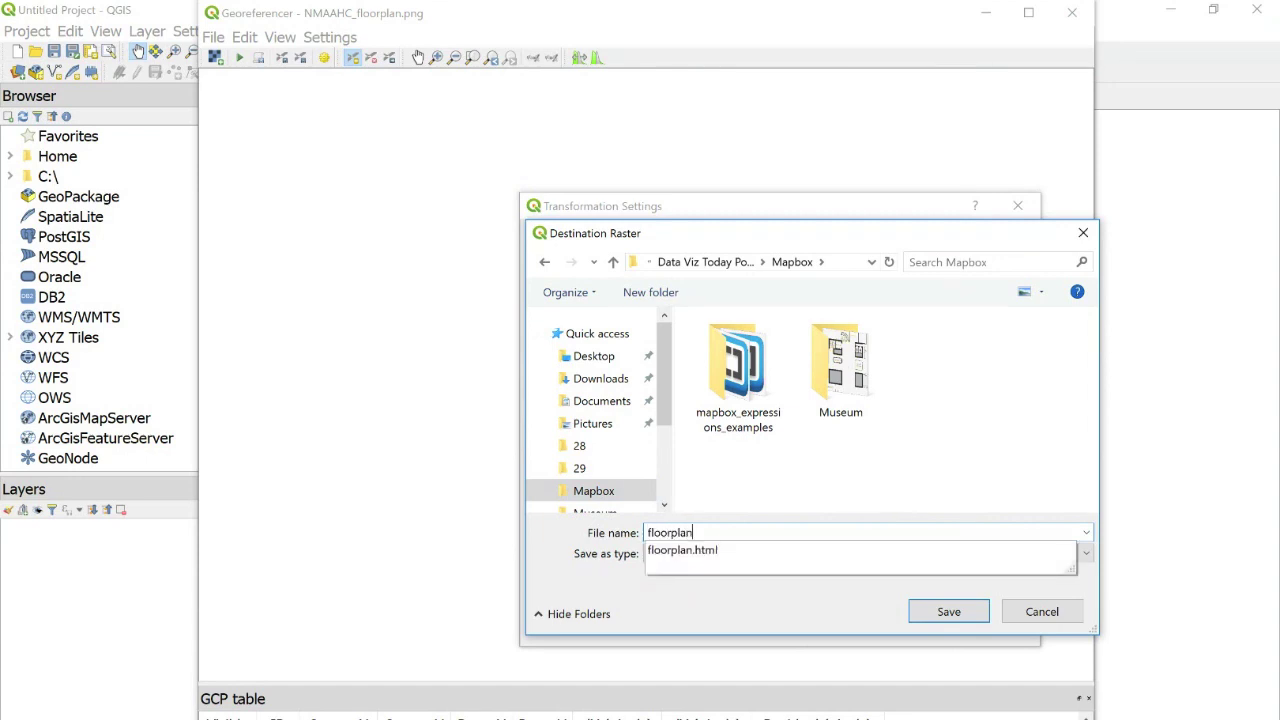
{"action": "type", "text": "_output"}
{"action": "key", "text": "Return"}
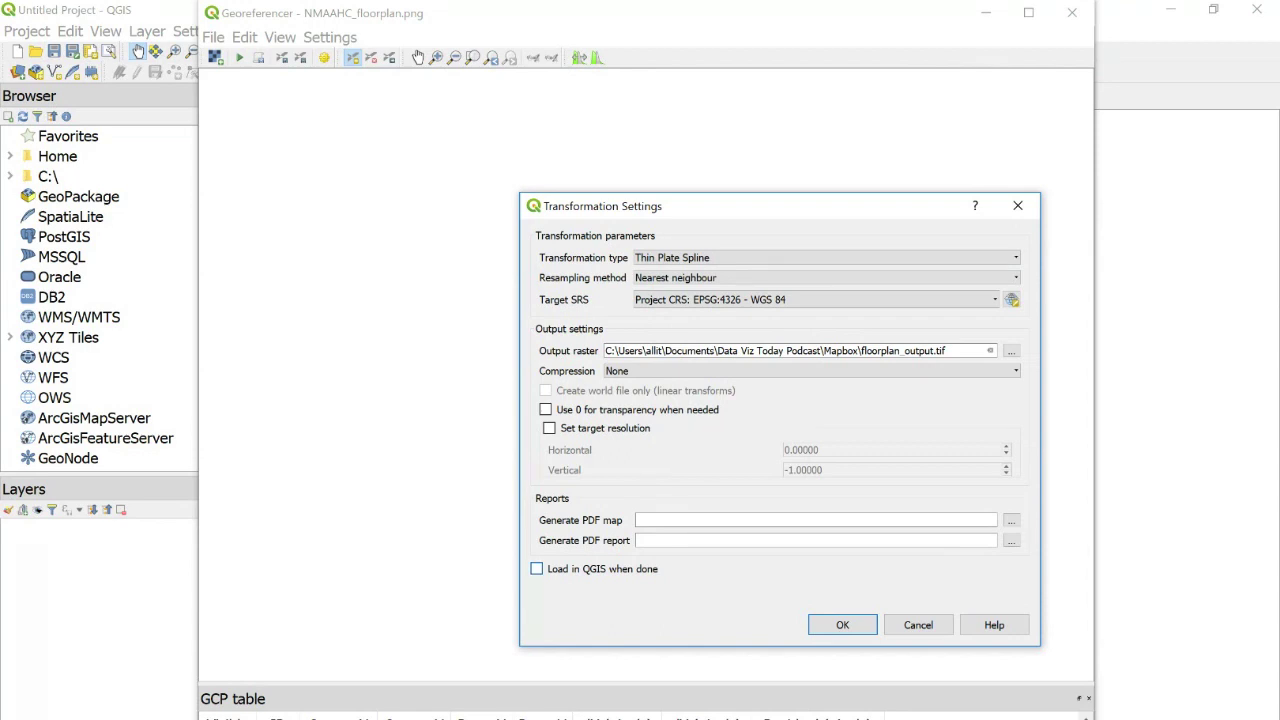
{"action": "left_click", "coordinate": [537, 569]}
Step: Accept the transformation settings and start georeferencing to produce the floorplan_output layer
{"action": "left_click", "coordinate": [842, 625]}
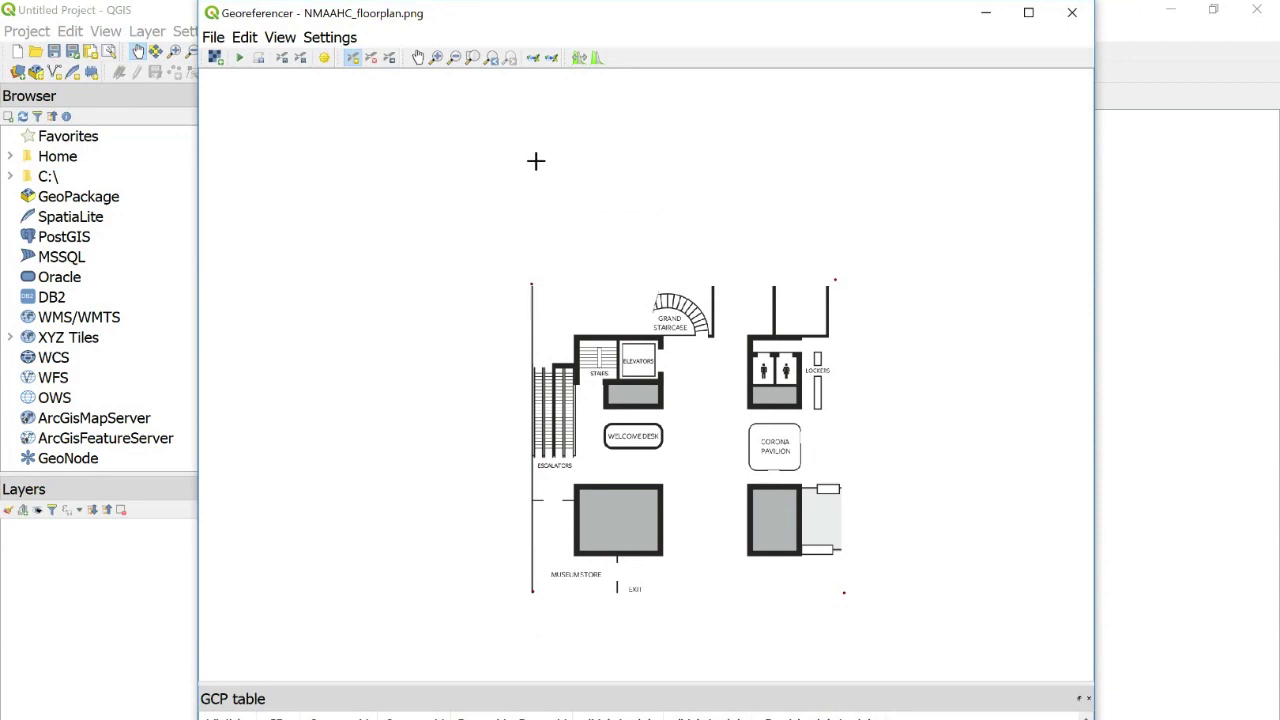
{"action": "key", "text": "alt+f"}
{"action": "key", "text": "Down"}
{"action": "key", "text": "Down"}
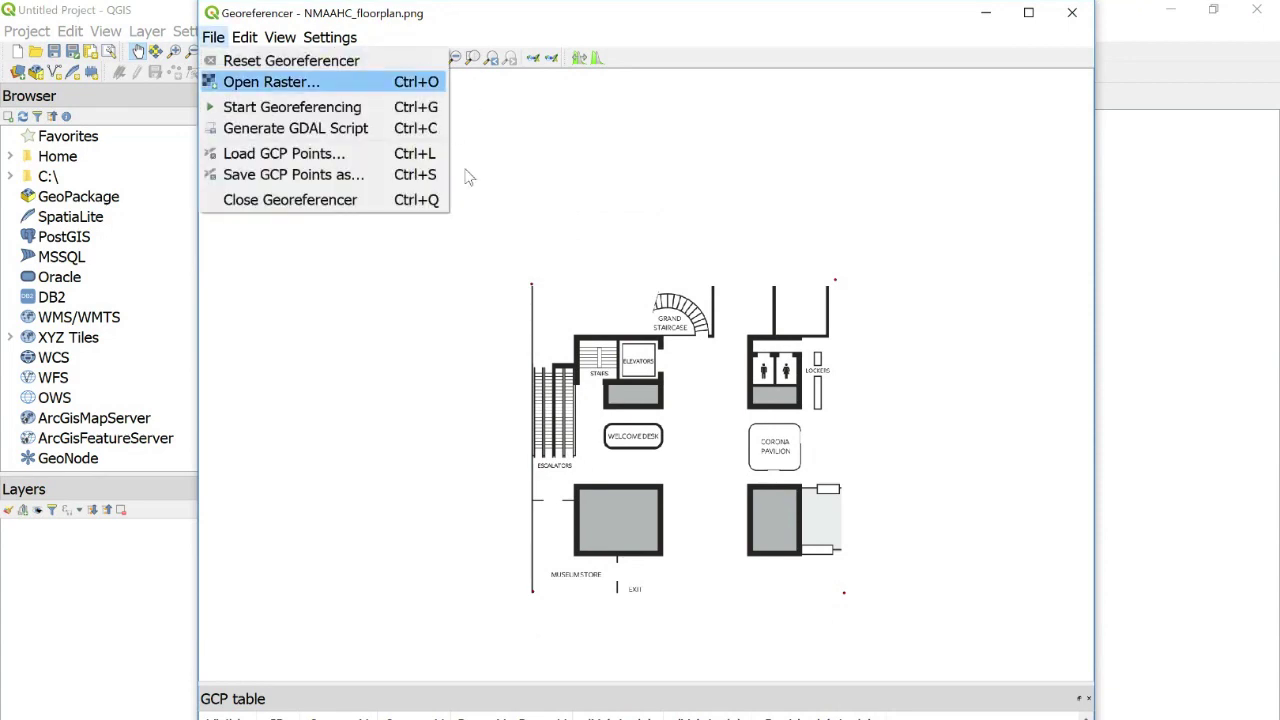
{"action": "key", "text": "Return"}
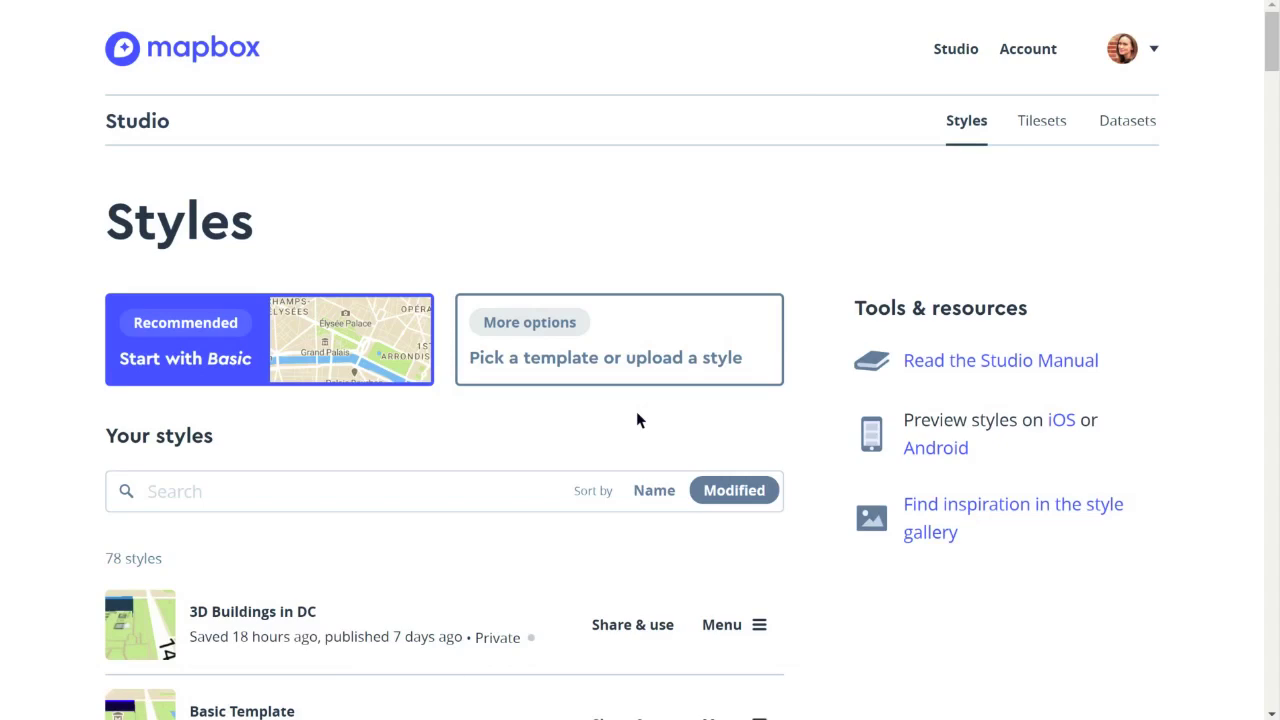
Step: Create a new tileset from floorplan_output.tif and confirm the upload
{"action": "left_click", "coordinate": [1052, 128]}
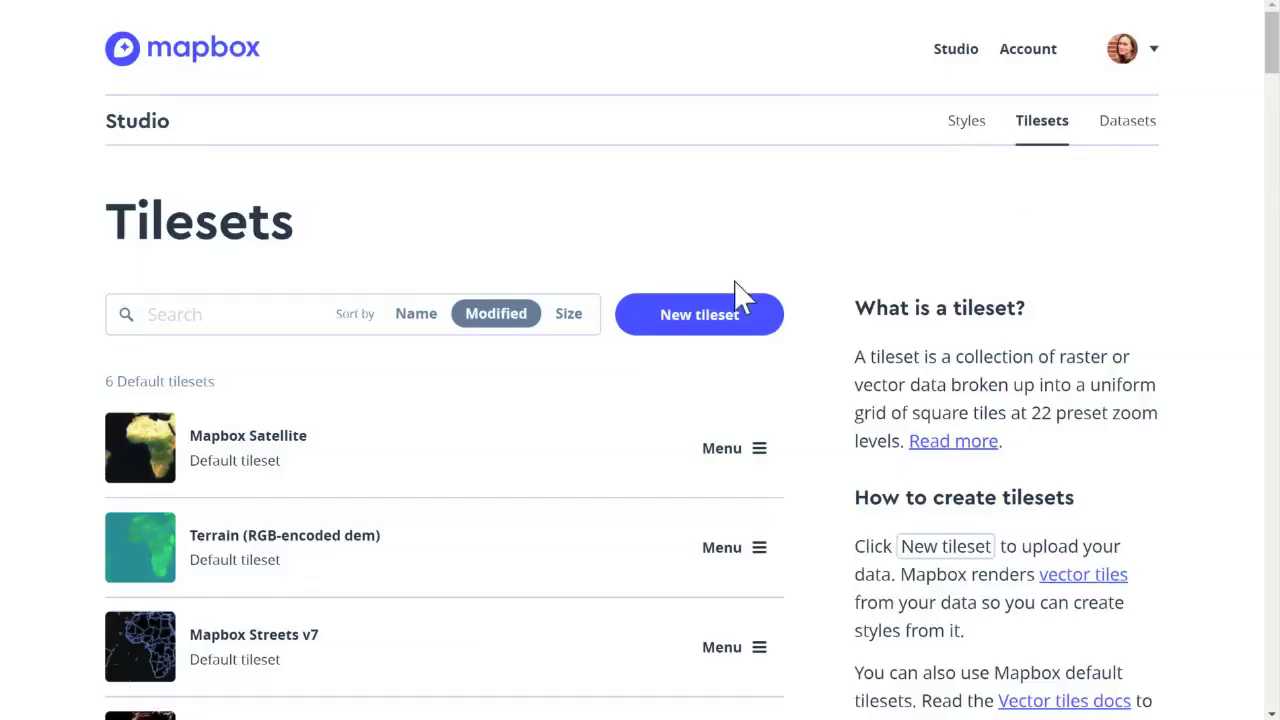
{"action": "left_click", "coordinate": [699, 315]}
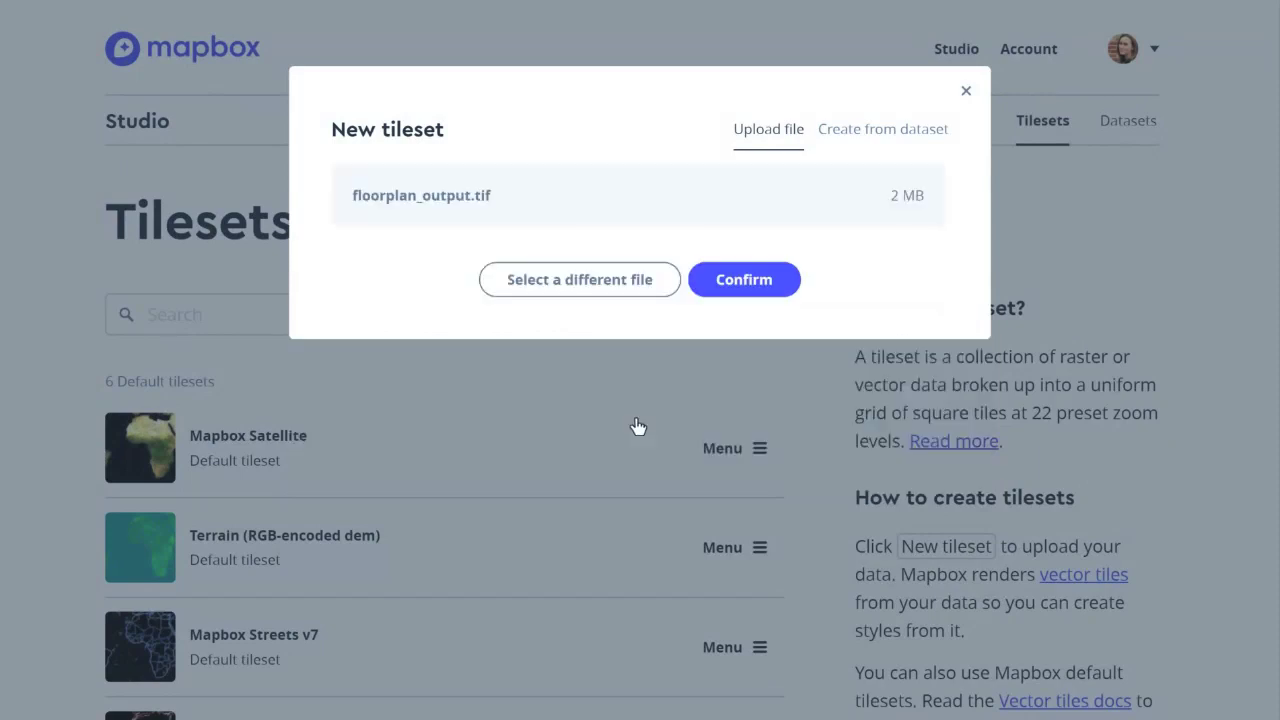
{"action": "left_click", "coordinate": [745, 282]}
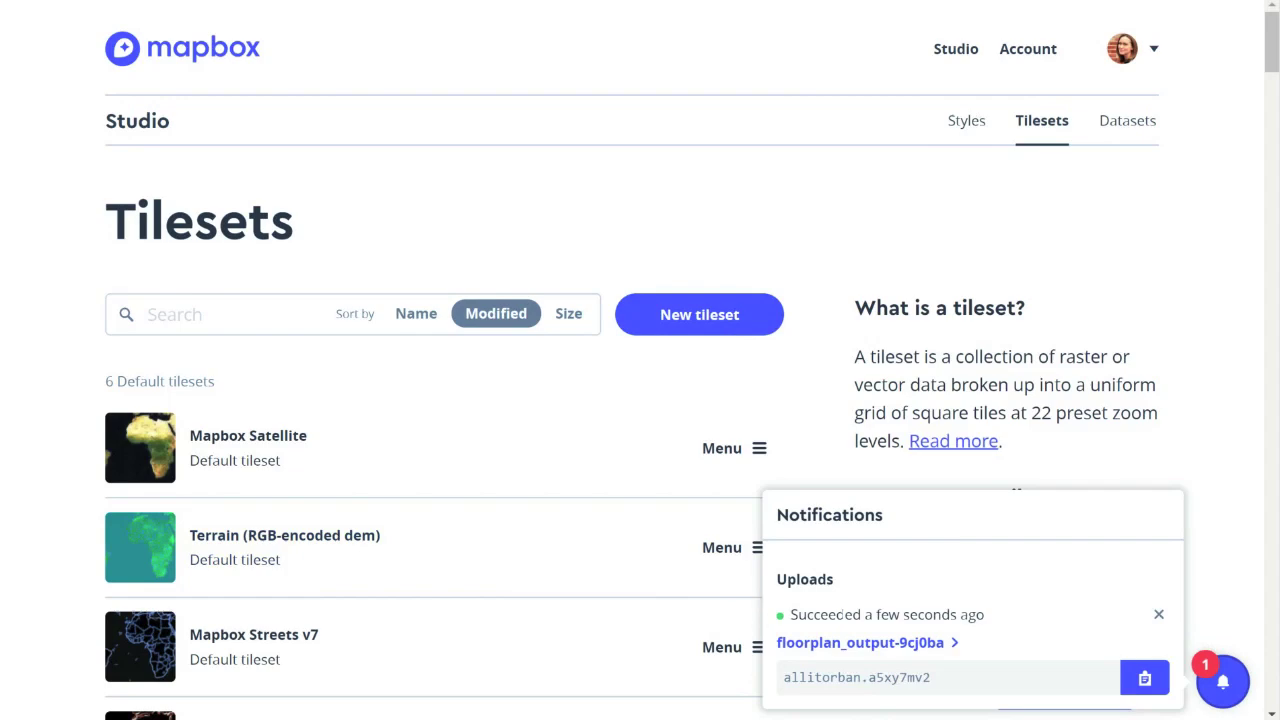
{"action": "left_click", "coordinate": [970, 127]}
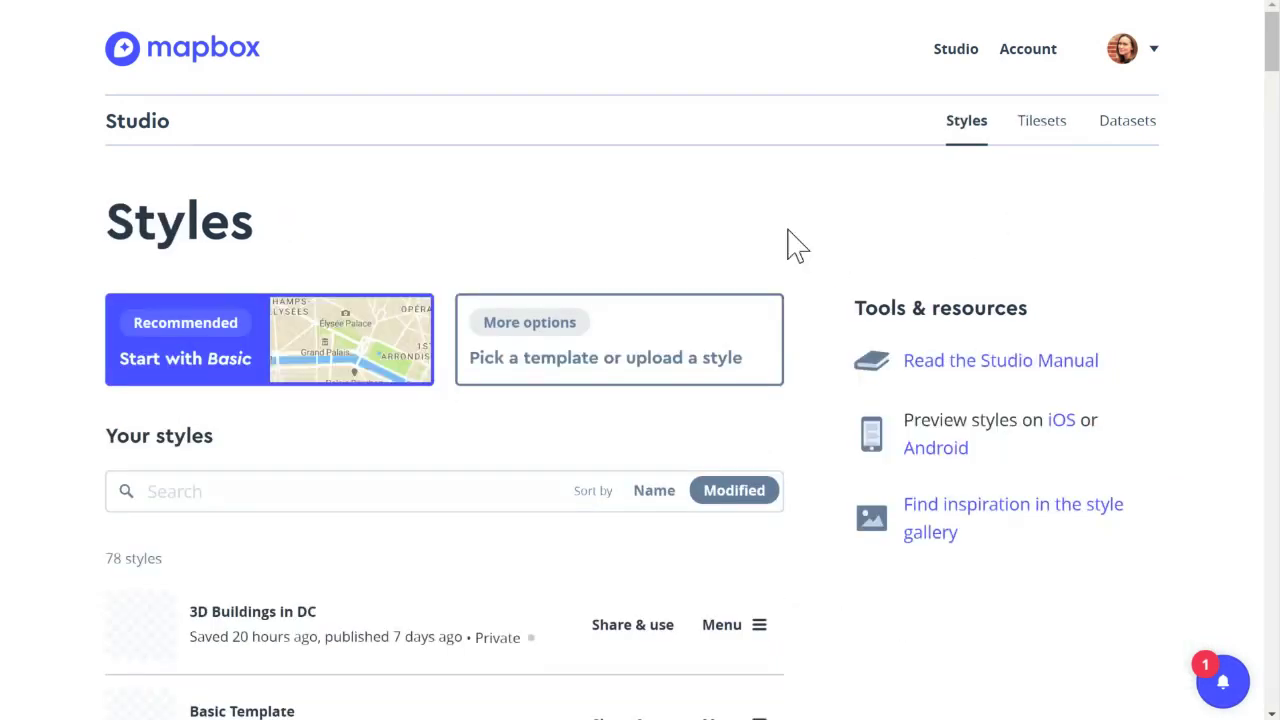
Step: Add a new layer to Basic Template using the floorplan_output-9cj0ba tileset as its source
{"action": "scroll", "coordinate": [445, 235], "scroll_direction": "down", "scroll_amount": 2}
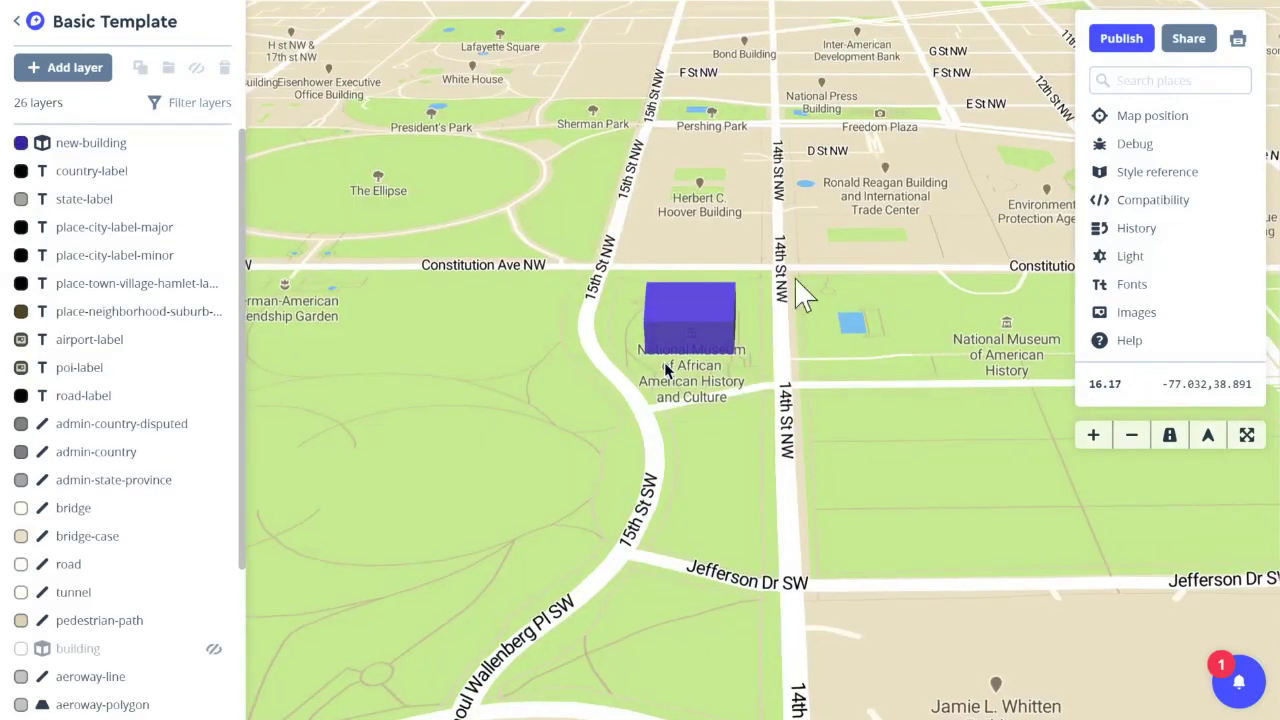
{"action": "left_click", "coordinate": [68, 70]}
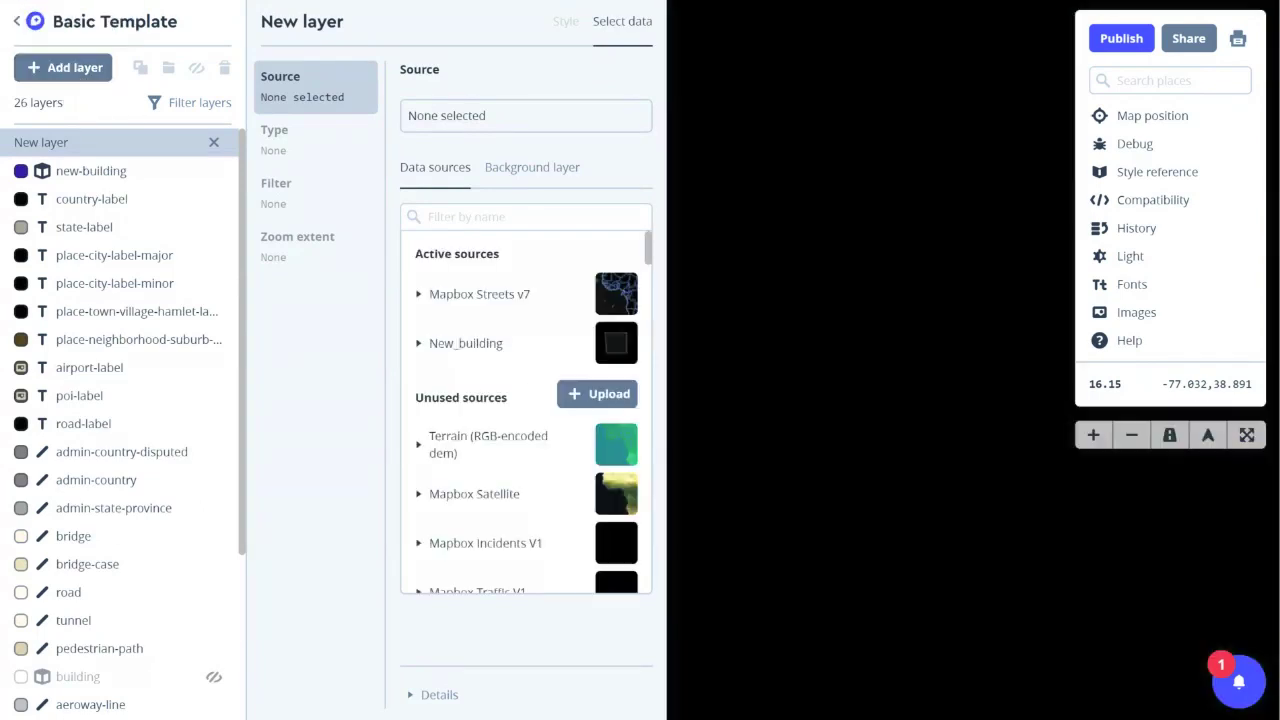
{"action": "scroll", "coordinate": [497, 325], "scroll_direction": "down", "scroll_amount": 4}
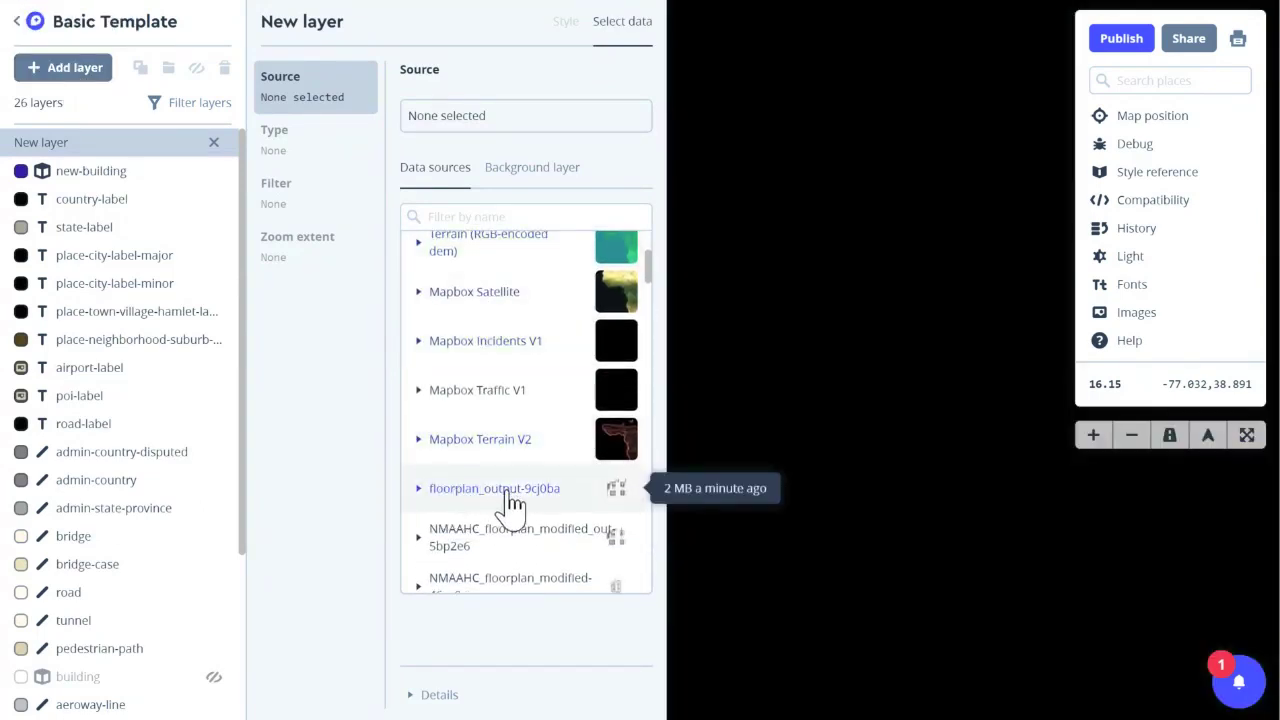
{"action": "left_click", "coordinate": [494, 500]}
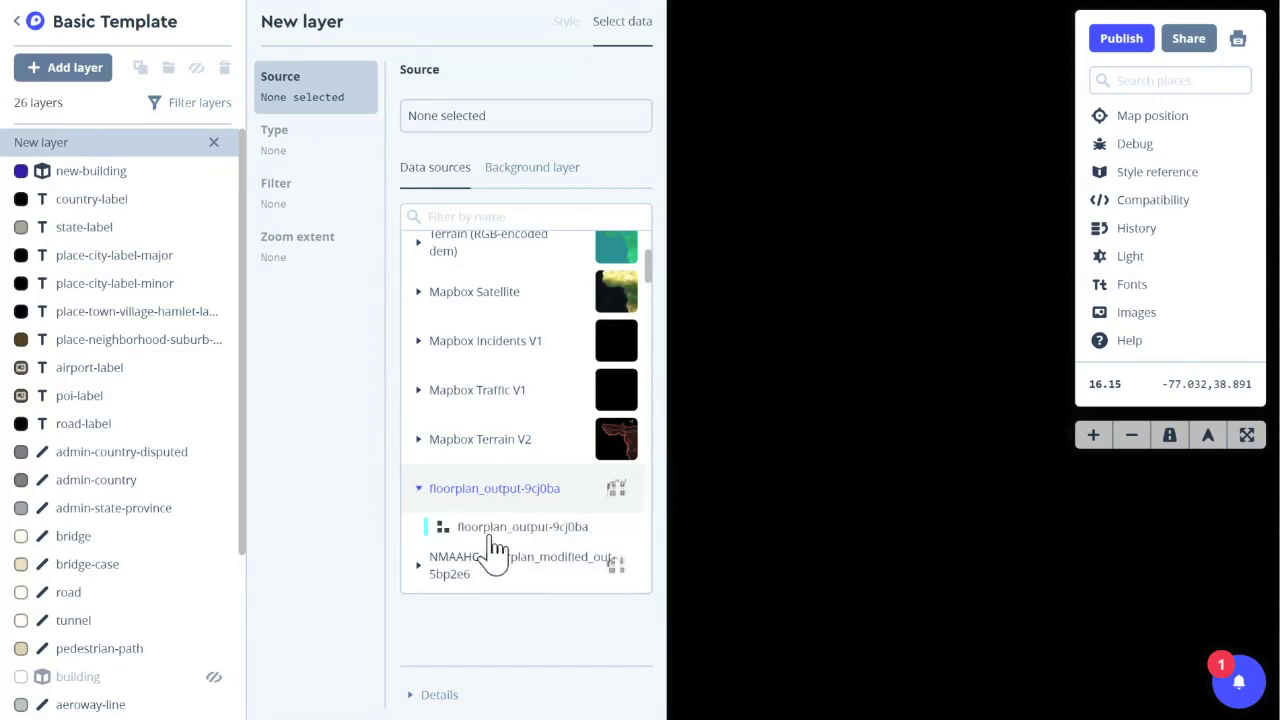
{"action": "left_click", "coordinate": [493, 530]}
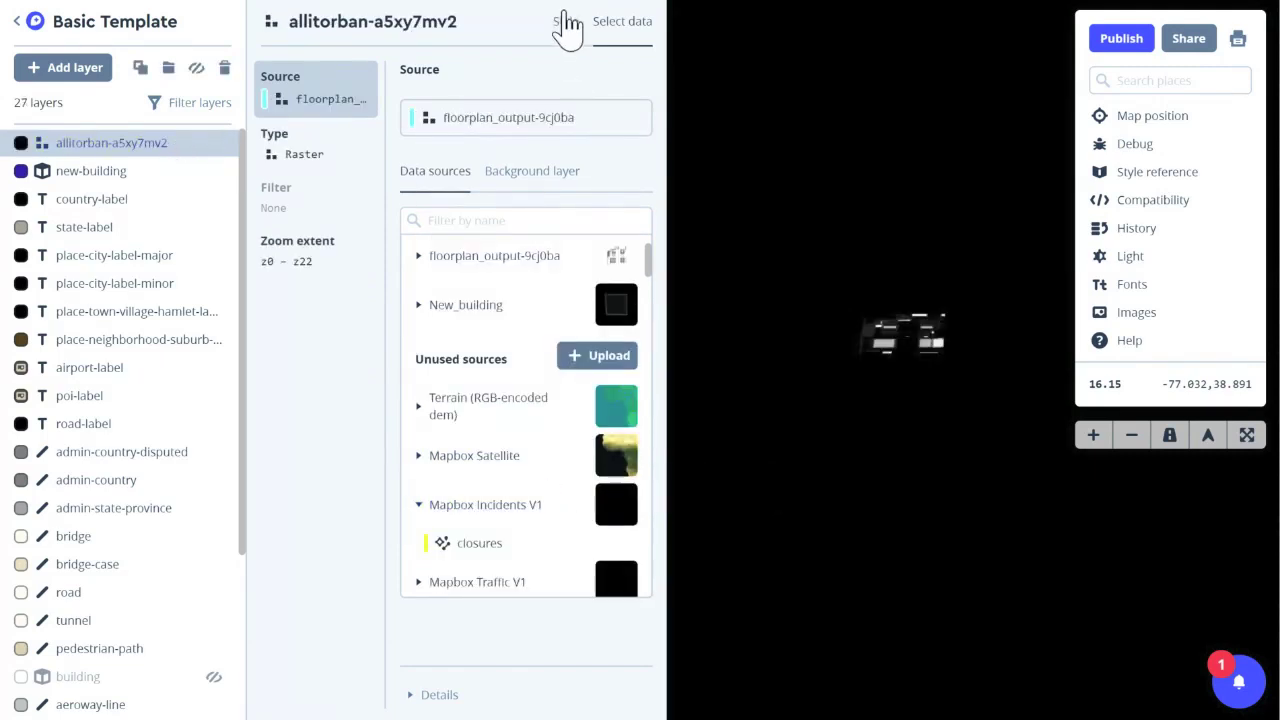
Step: Move the floor-plan raster layer below new-building in the Layers list
{"action": "left_click", "coordinate": [565, 22]}
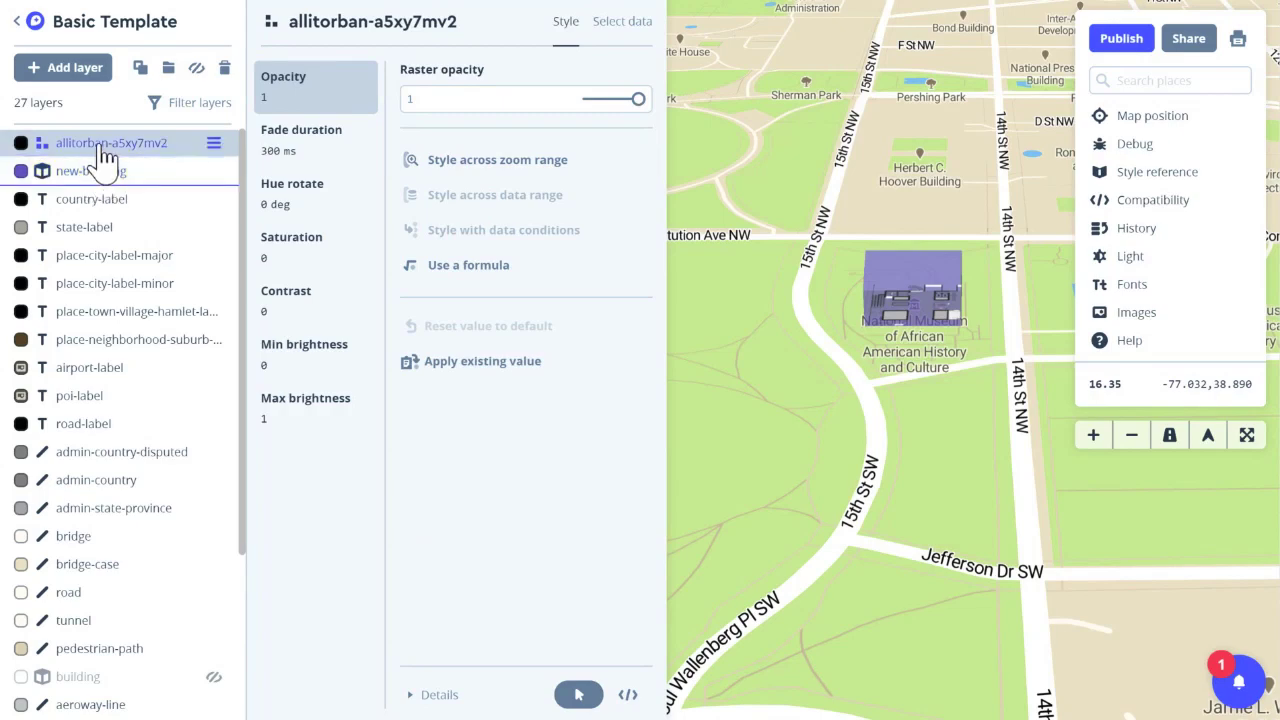
{"action": "left_click_drag", "start_coordinate": [103, 155], "coordinate": [100, 185]}
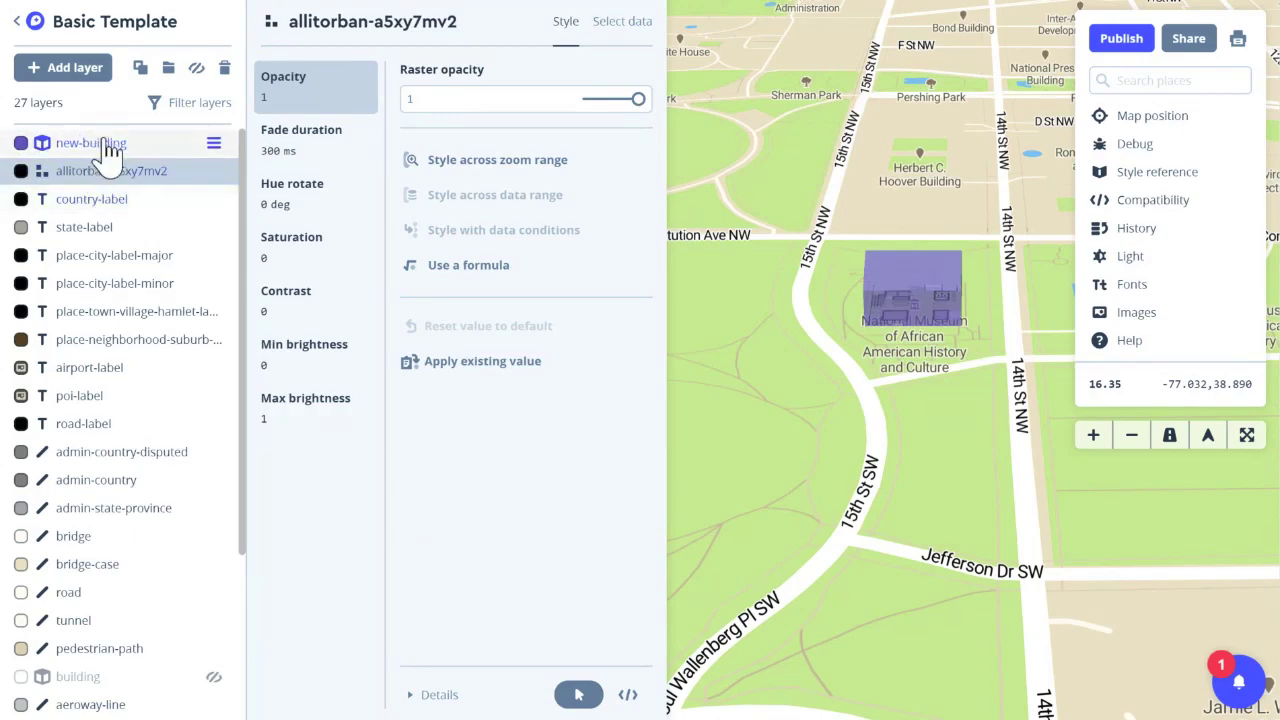
{"action": "left_click", "coordinate": [157, 178]}
Step: Zoom in, reset the pitch to top-down, and center the museum floor plan
{"action": "scroll", "coordinate": [707, 322], "scroll_direction": "up", "scroll_amount": 3}
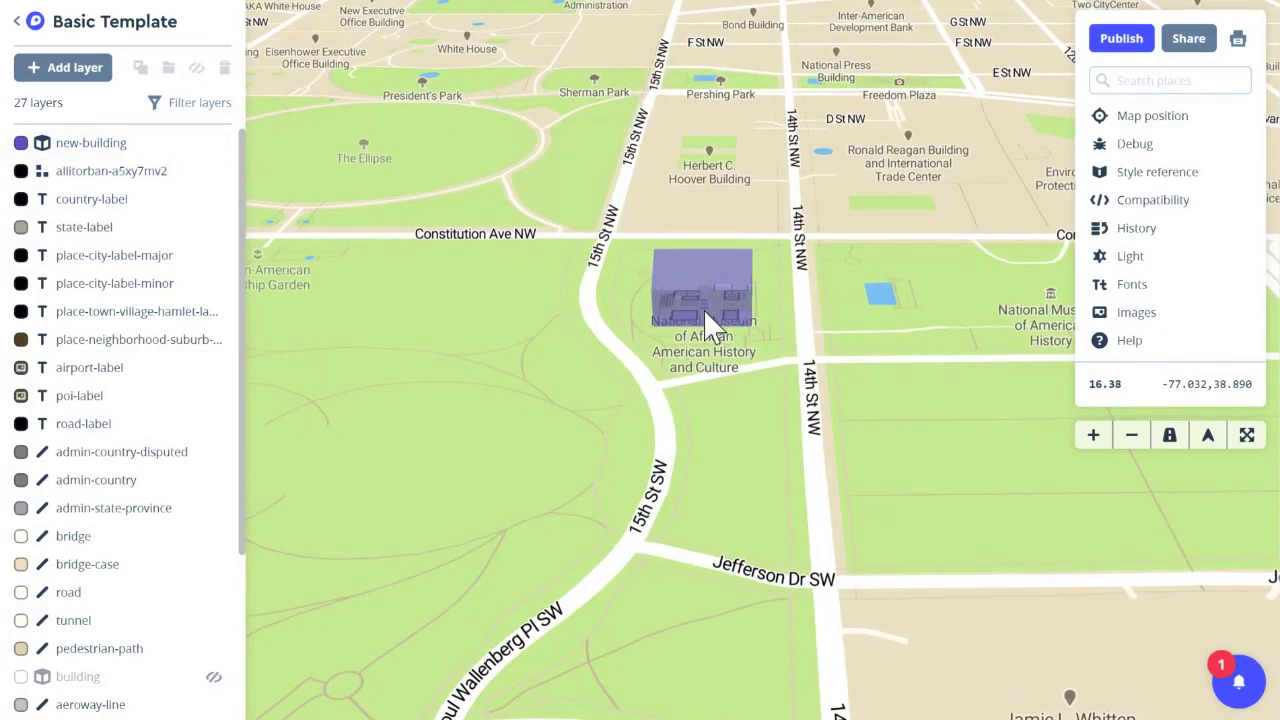
{"action": "scroll", "coordinate": [704, 313], "scroll_direction": "up", "scroll_amount": 3}
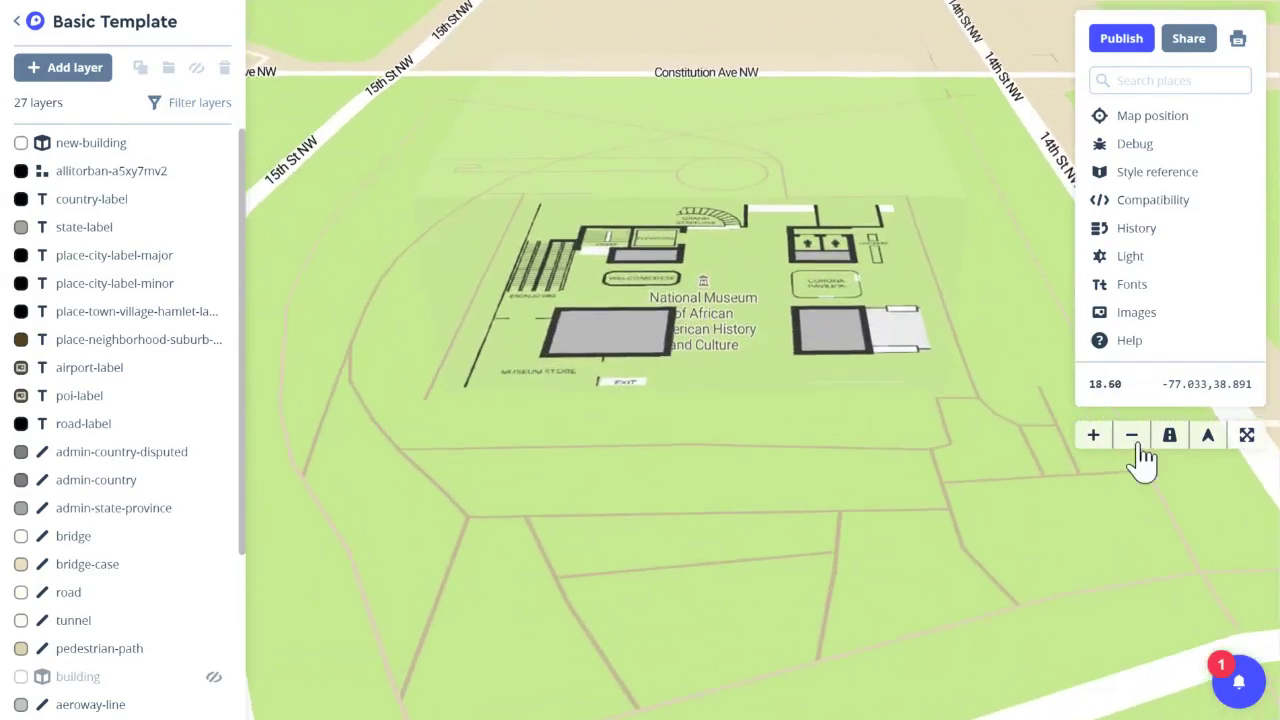
{"action": "left_click", "coordinate": [1169, 443]}
{"action": "left_click_drag", "start_coordinate": [1051, 177], "coordinate": [966, 360]}
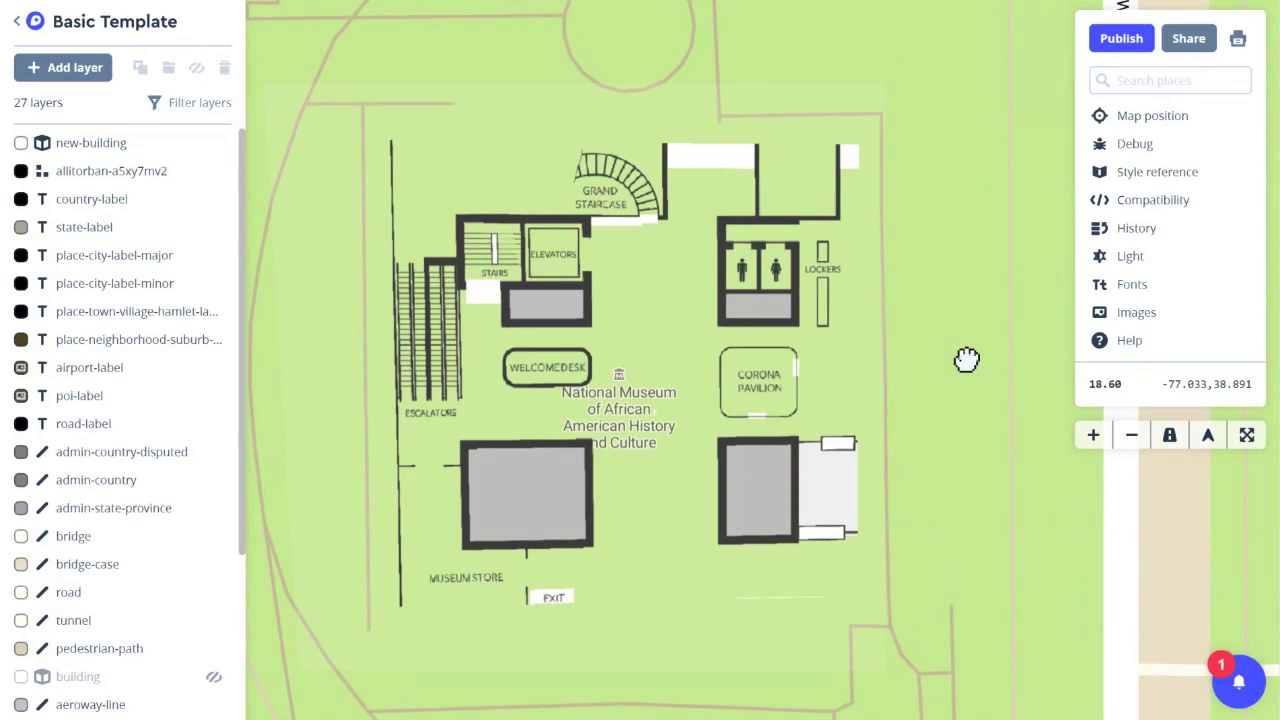